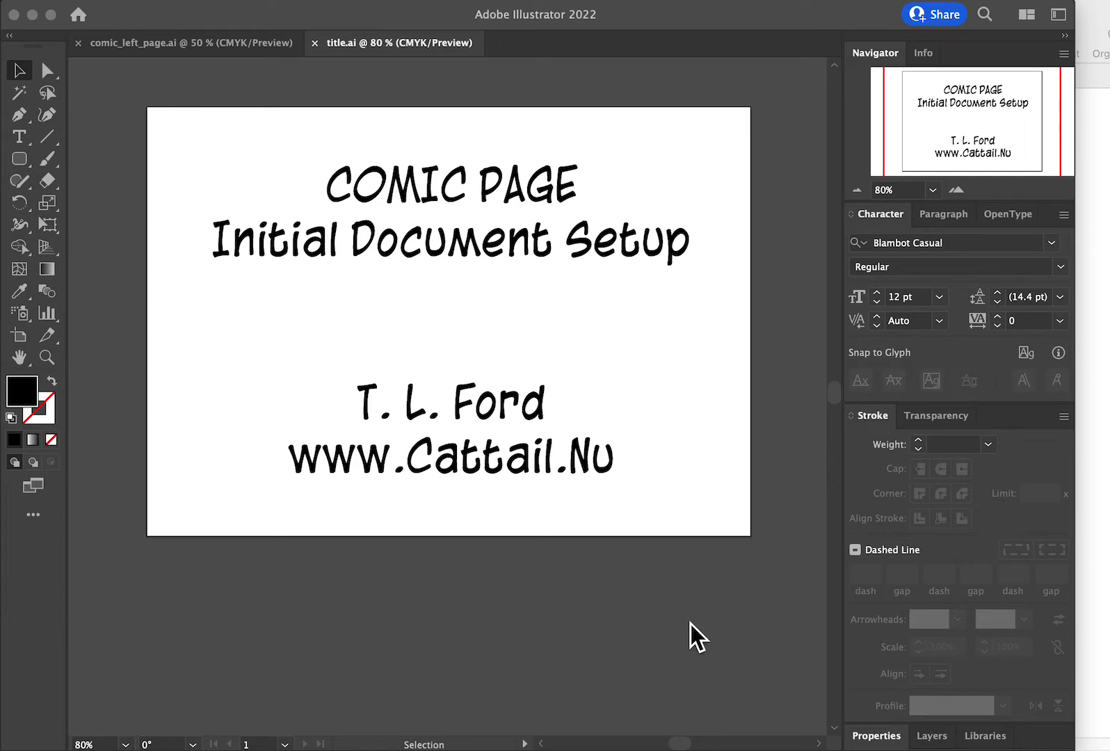
Step: Highlight the KDP table's 6" x 9" row (6.125" x 9.25" with bleed) and scroll to the trim note
{"action": "key", "text": "ctrl+Right"}
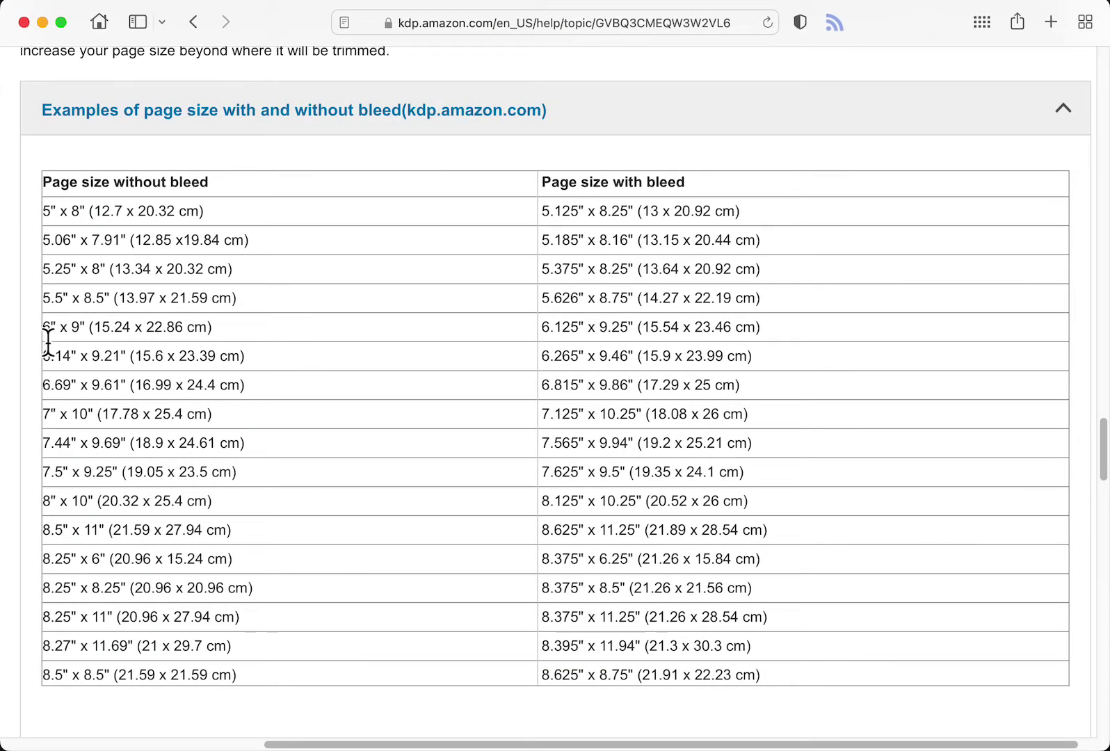
{"action": "left_click_drag", "start_coordinate": [44, 332], "coordinate": [296, 318]}
{"action": "left_click", "coordinate": [111, 360]}
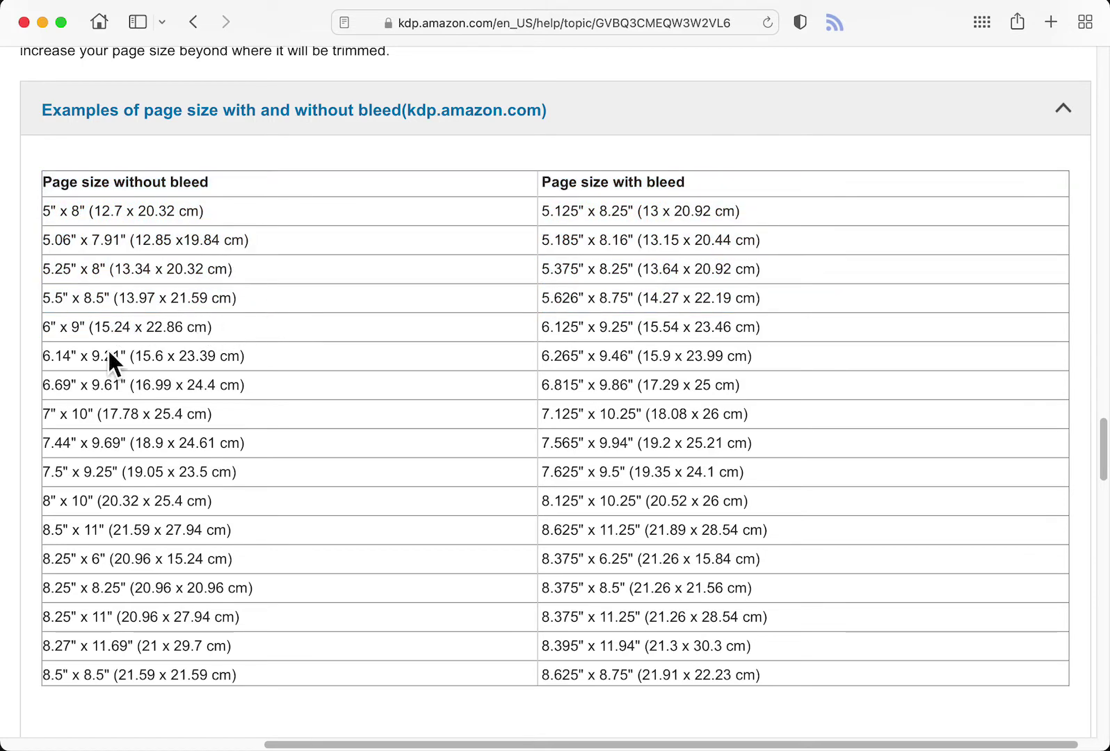
{"action": "left_click_drag", "start_coordinate": [47, 333], "coordinate": [781, 343]}
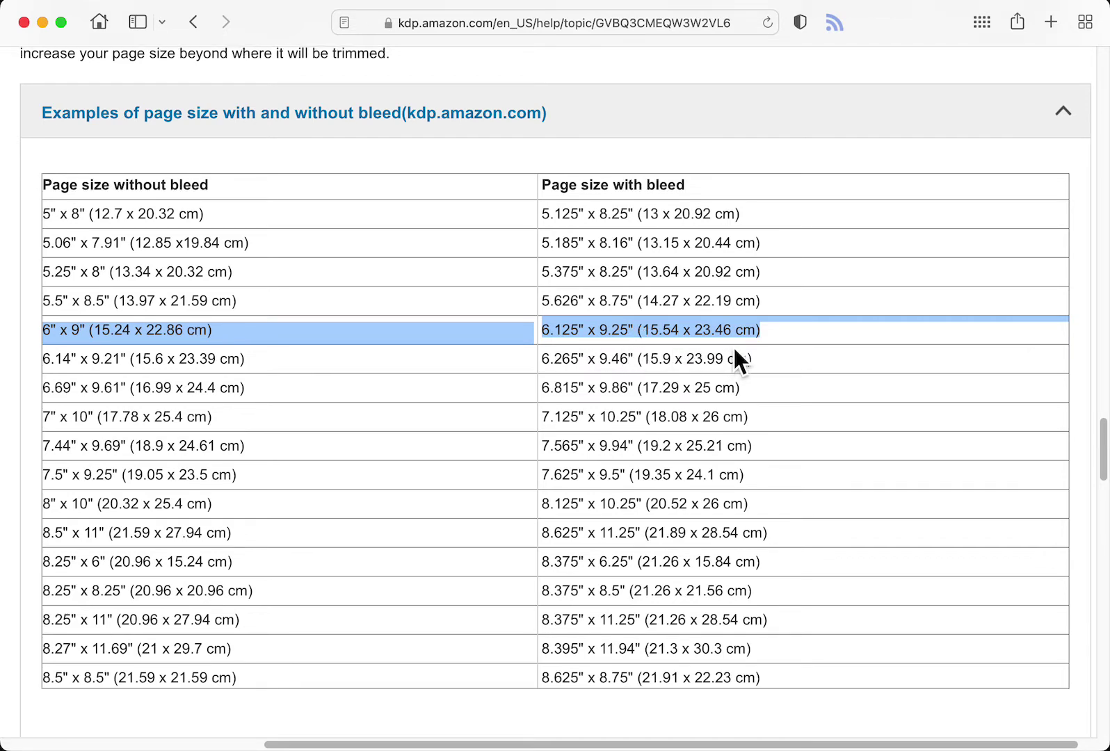
{"action": "scroll", "coordinate": [734, 351], "scroll_direction": "up", "scroll_amount": 4}
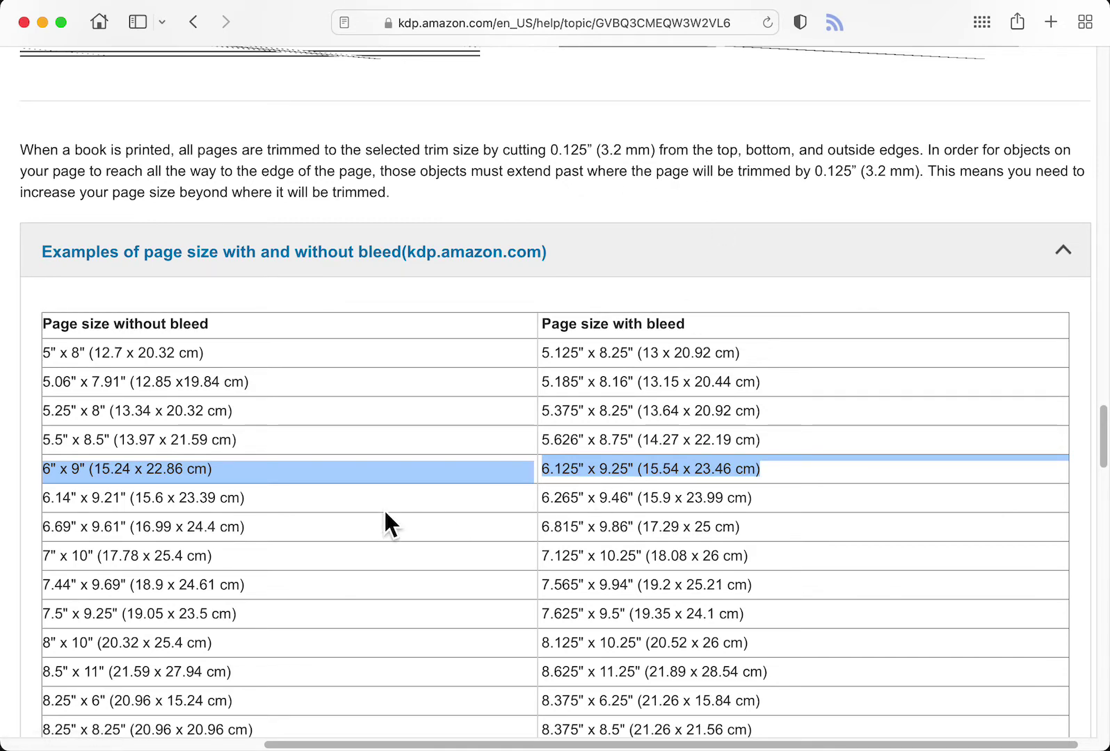
Step: Show comic_left_page.ai's diagram of the left and right 6.125" x 9.25" full-bleed pages
{"action": "key", "text": "ctrl+Left"}
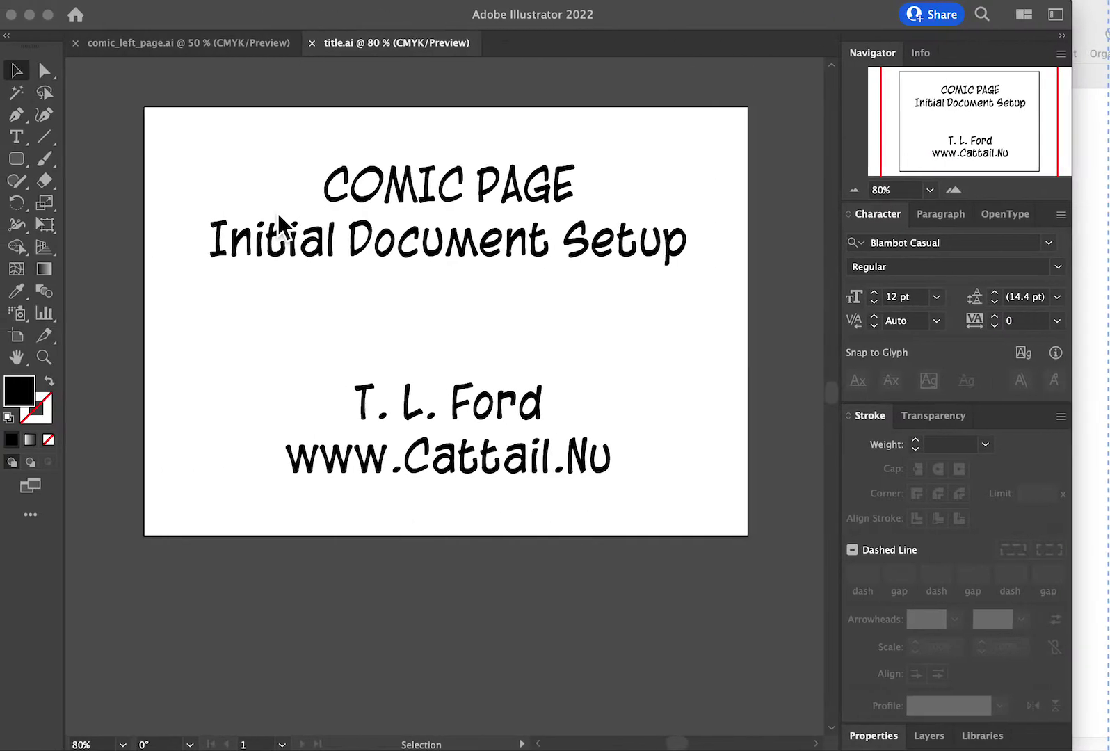
{"action": "left_click", "coordinate": [190, 43]}
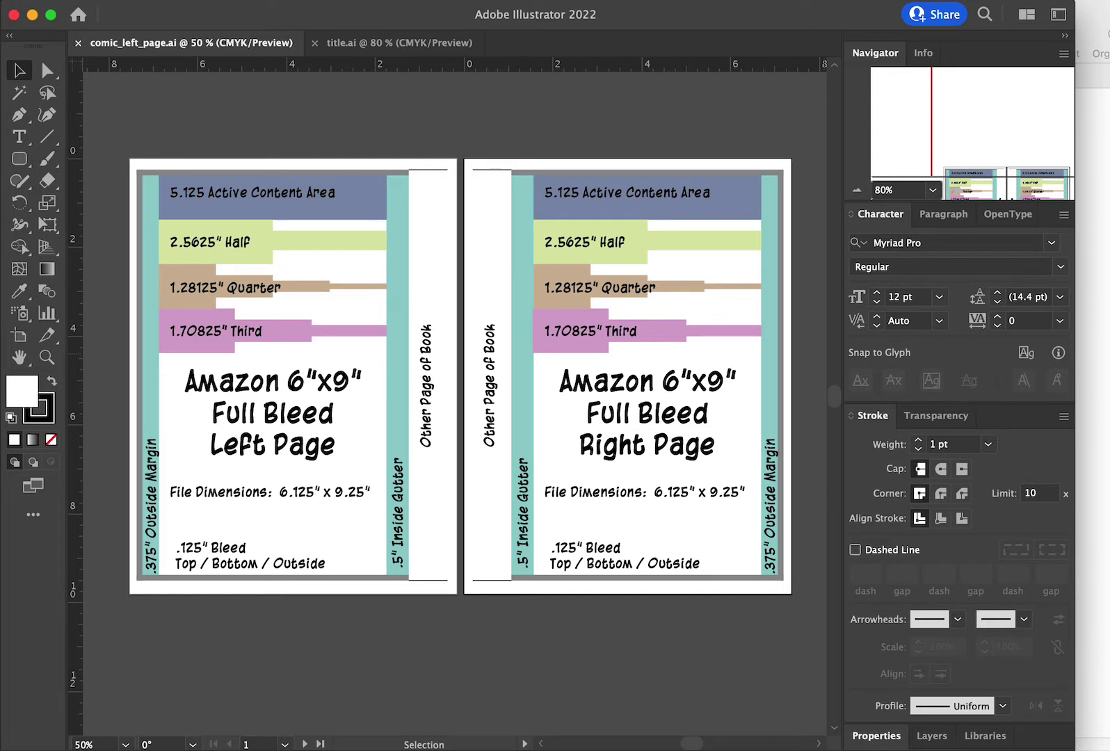
Step: Inspect comic_math cells A3 and G3 and the F4–F10 SUM formulas for each guide location
{"action": "key", "text": "super+Tab"}
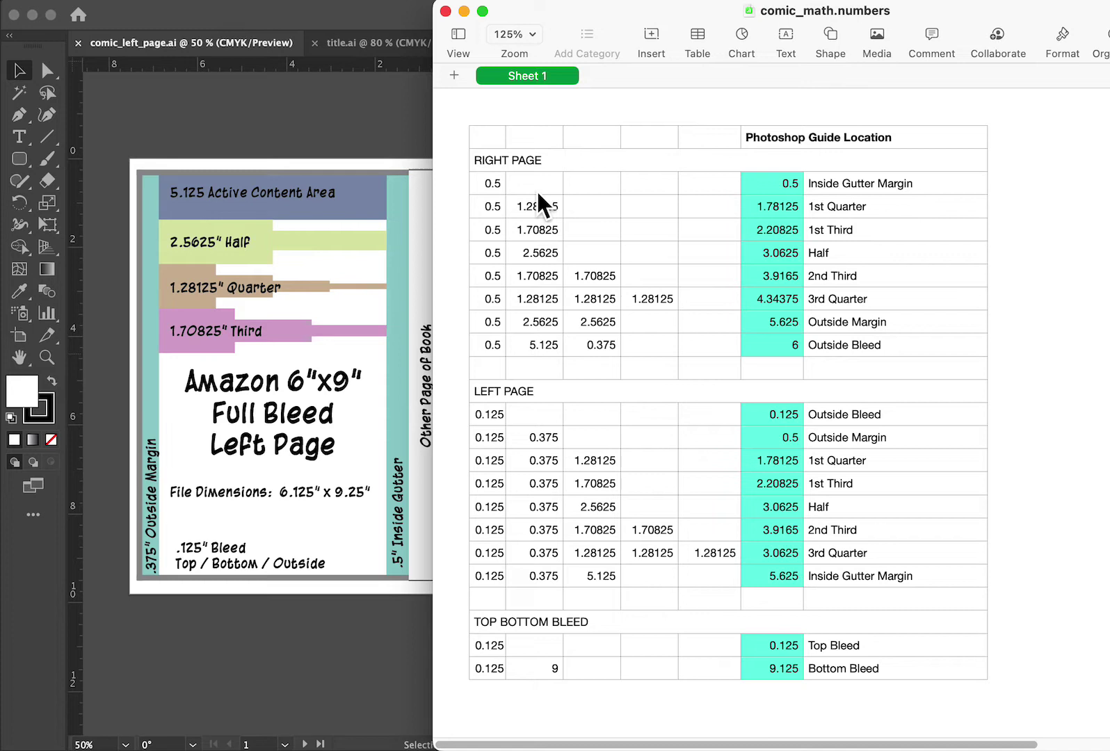
{"action": "left_click", "coordinate": [500, 187]}
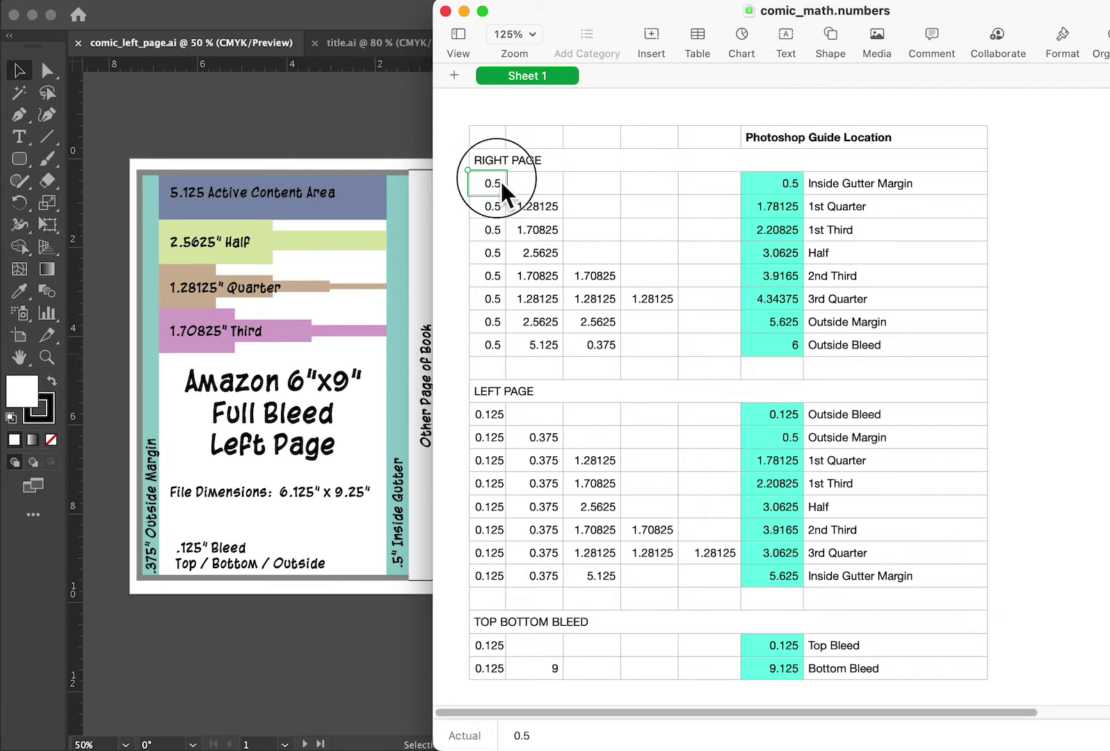
{"action": "left_click", "coordinate": [900, 186]}
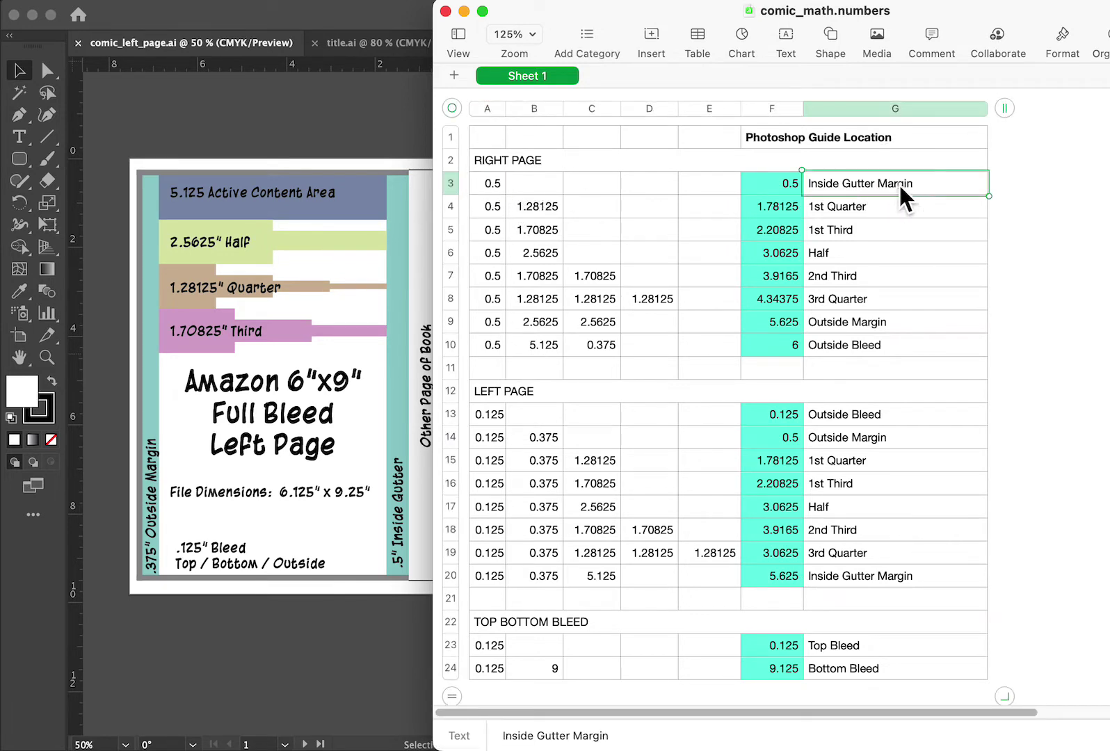
{"action": "left_click", "coordinate": [774, 212]}
{"action": "left_click", "coordinate": [775, 233]}
{"action": "left_click", "coordinate": [776, 254]}
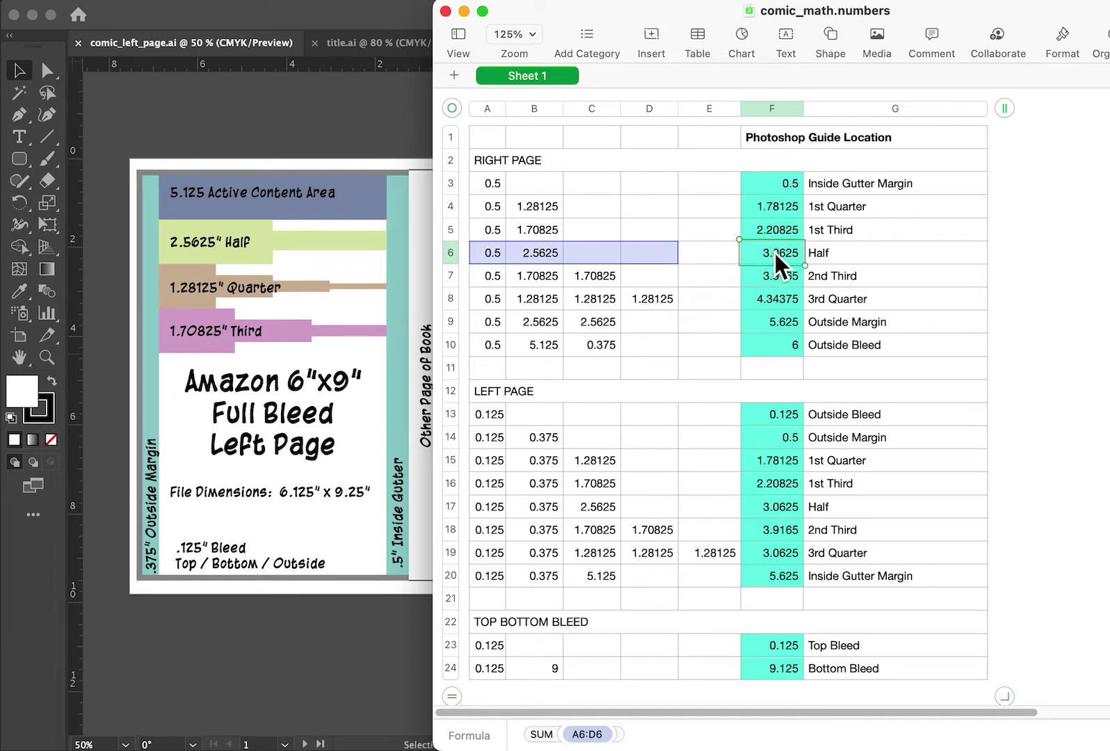
{"action": "left_click", "coordinate": [796, 282]}
{"action": "left_click", "coordinate": [797, 303]}
{"action": "left_click", "coordinate": [797, 324]}
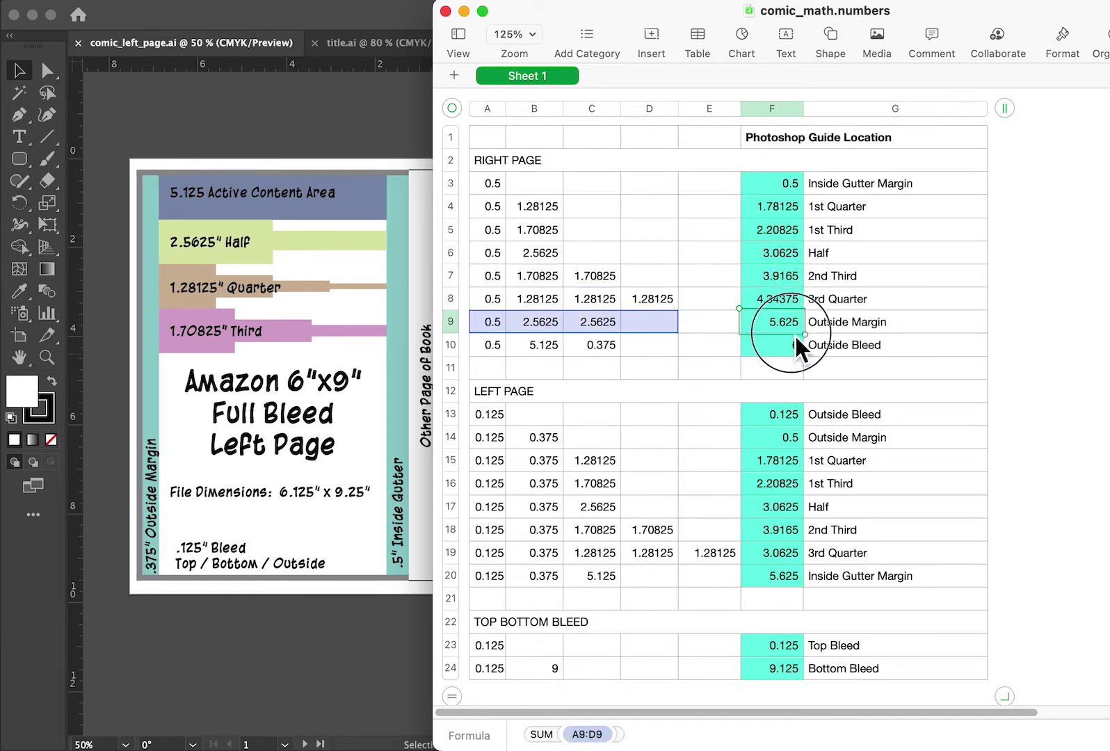
{"action": "left_click", "coordinate": [796, 350]}
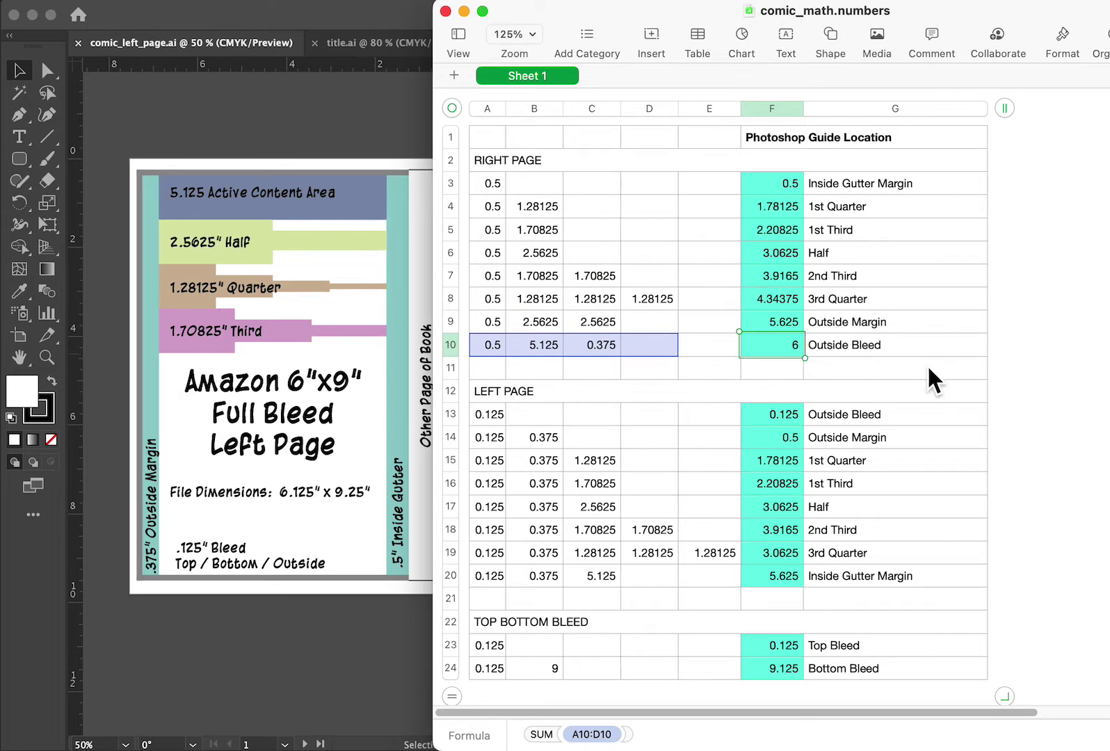
{"action": "scroll", "coordinate": [1080, 531], "scroll_direction": "left", "scroll_amount": 2}
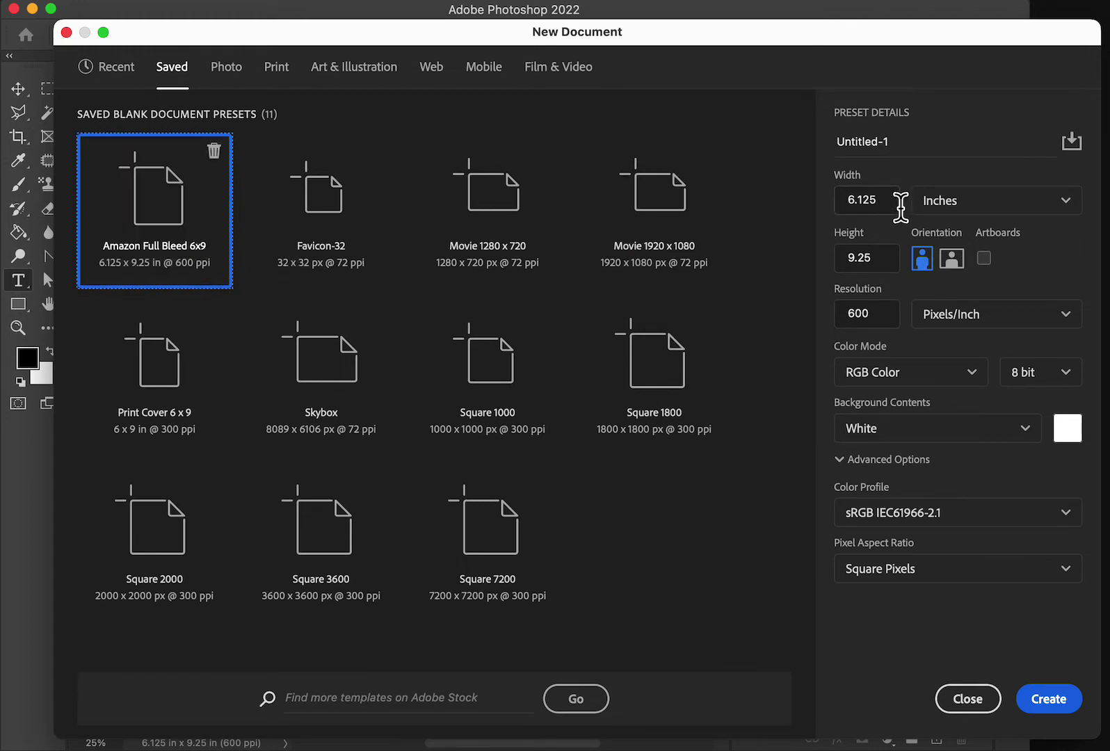
Step: Check the Amazon Full Bleed 6x9 preset's 6.125 in width, 9.25 in height and 600 ppi resolution
{"action": "left_click", "coordinate": [898, 203]}
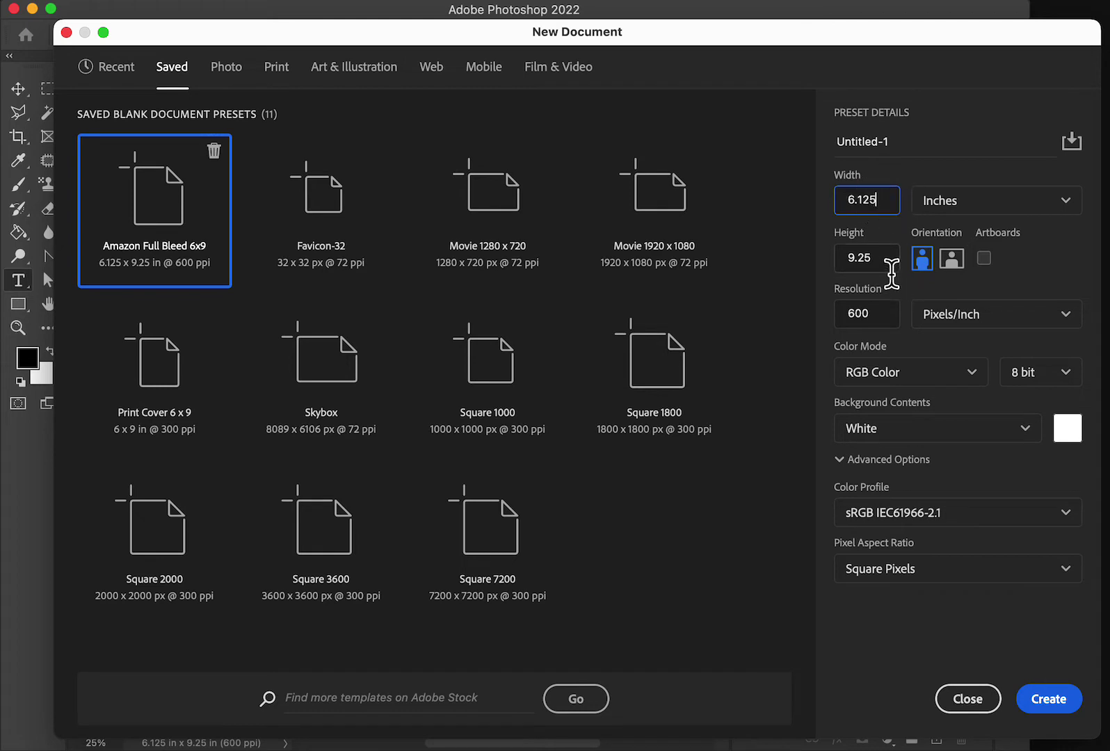
{"action": "key", "text": "Tab"}
{"action": "key", "text": "Tab"}
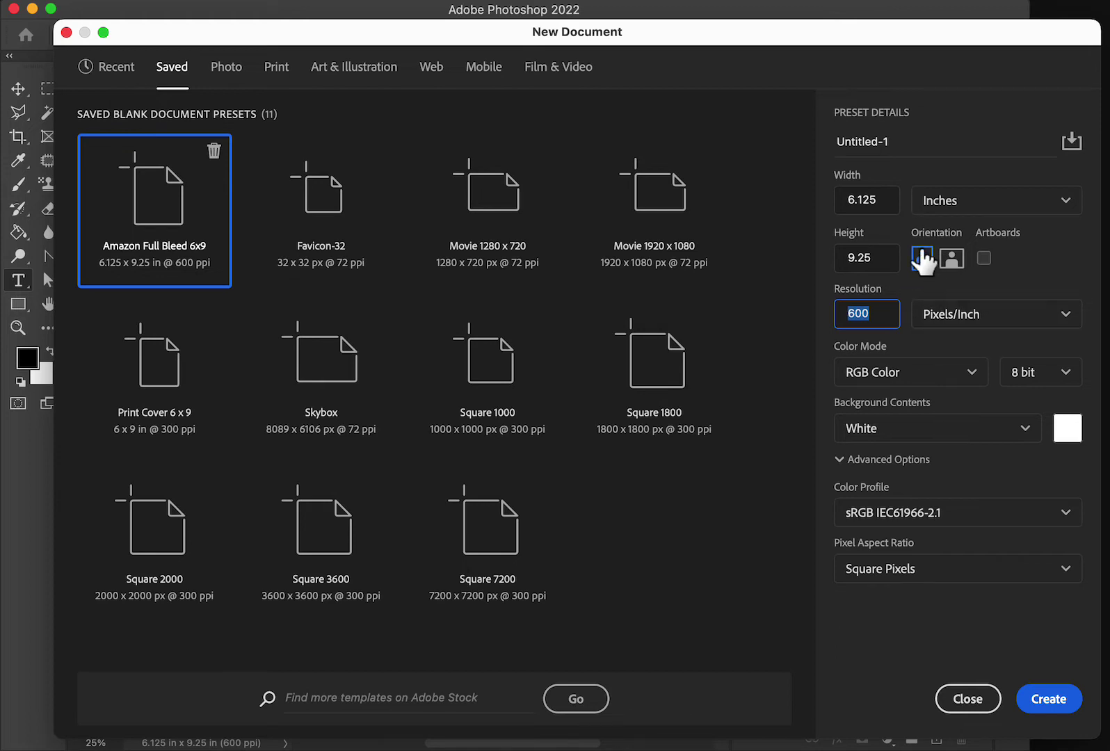
{"action": "double_click", "coordinate": [897, 205]}
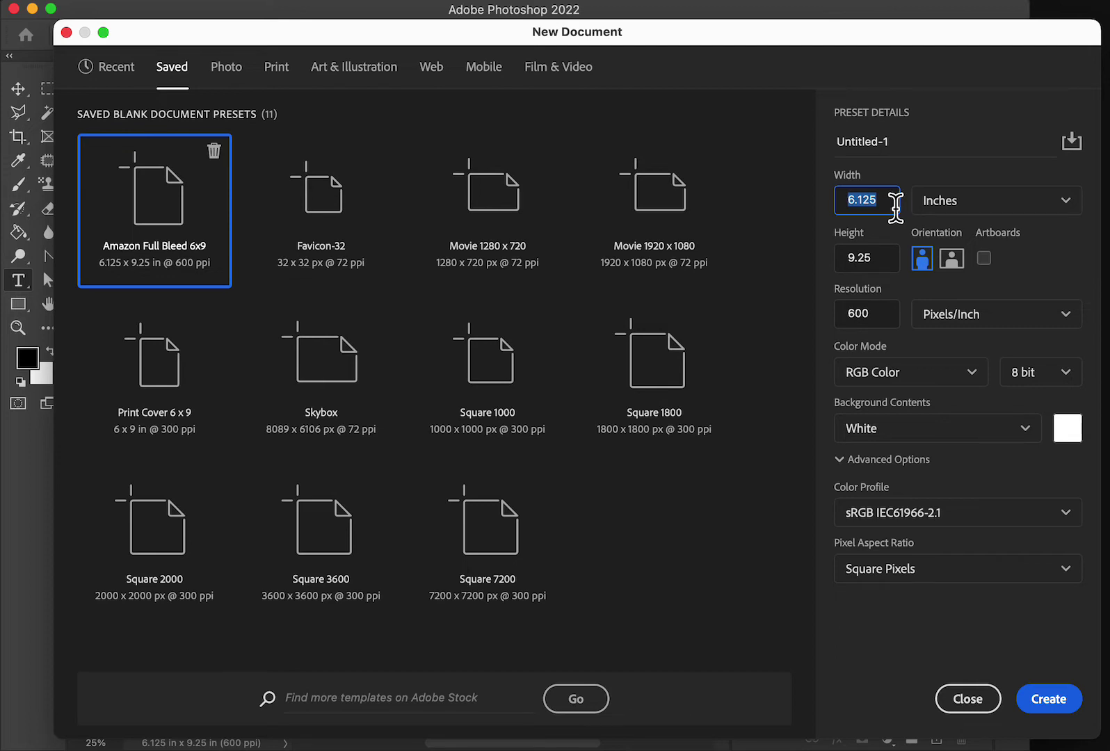
Step: Create the 6.125 × 9.25 in, 600 ppi document and start a new guide layout
{"action": "left_click", "coordinate": [1051, 706]}
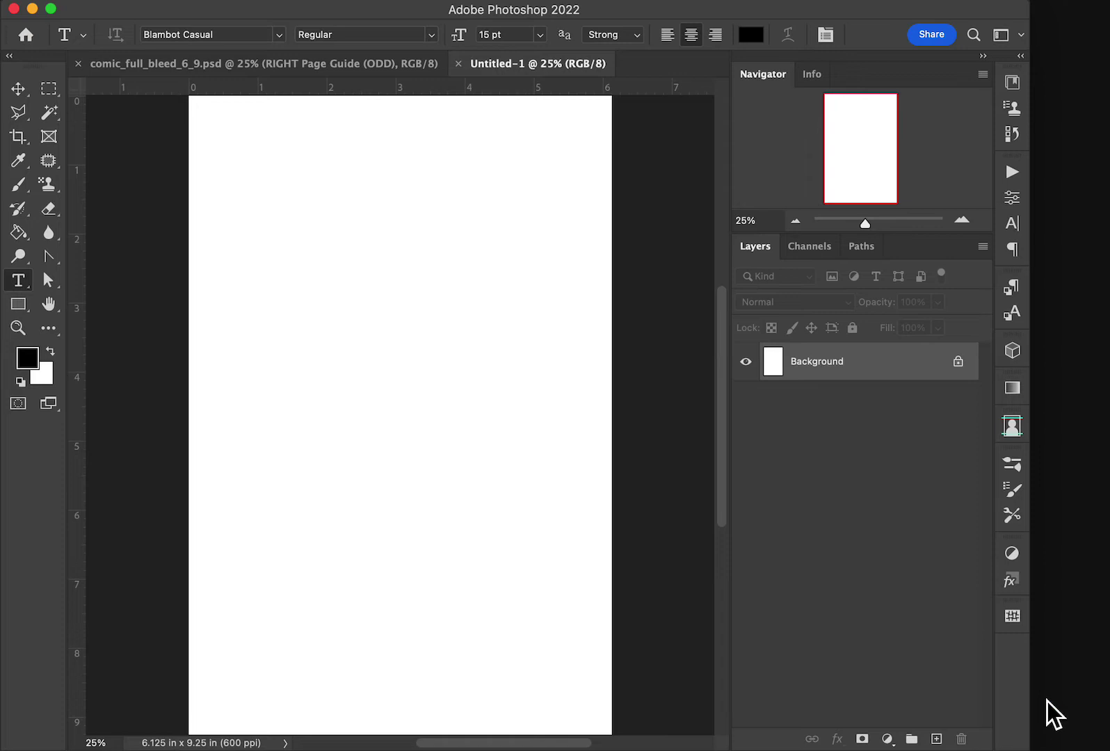
{"action": "scroll", "coordinate": [661, 347], "scroll_direction": "up", "scroll_amount": 3}
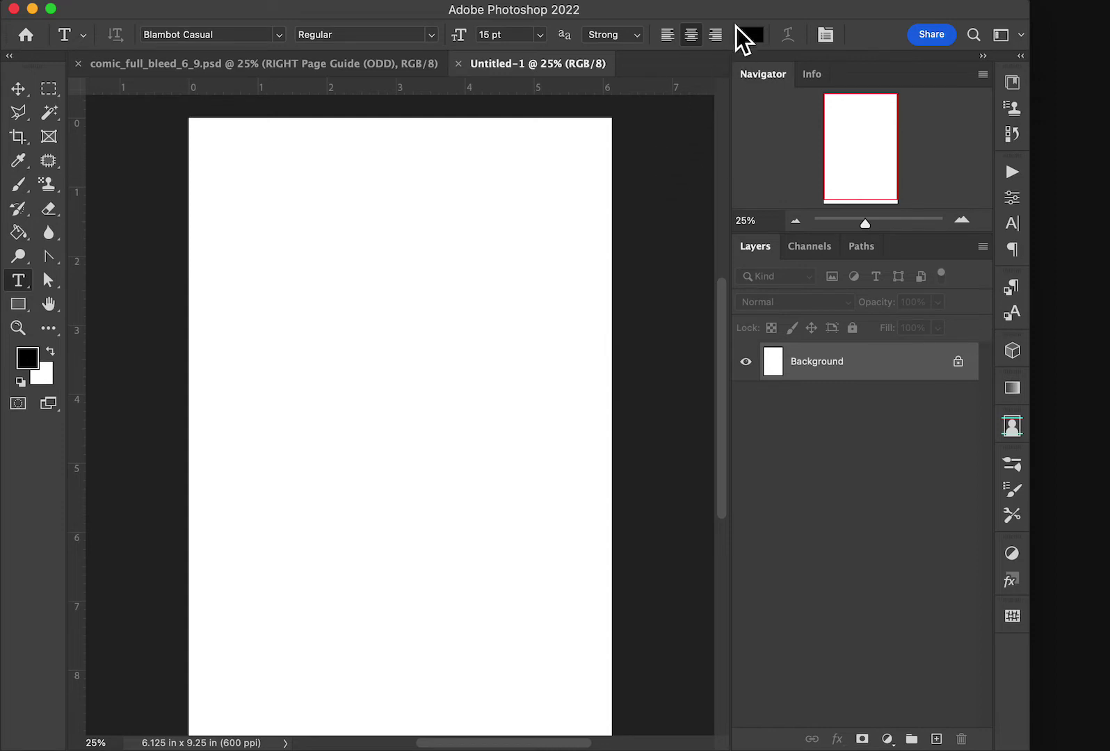
{"action": "left_click", "coordinate": [714, 6]}
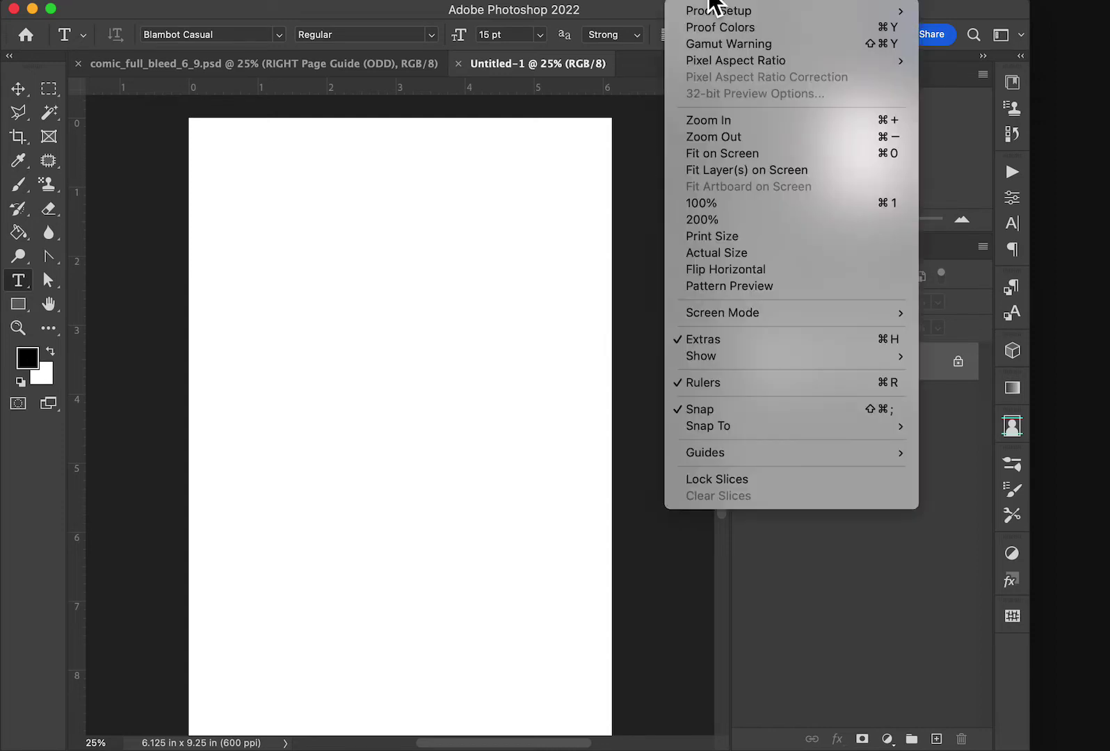
{"action": "mouse_move", "coordinate": [744, 454]}
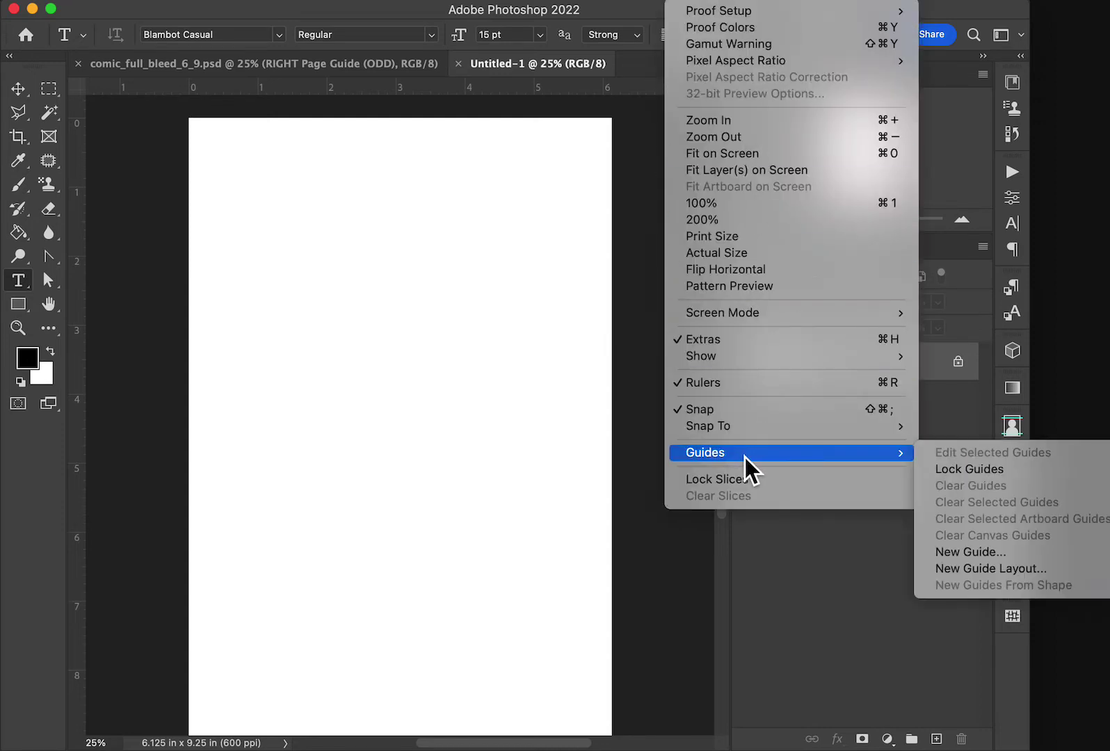
{"action": "left_click", "coordinate": [1001, 569]}
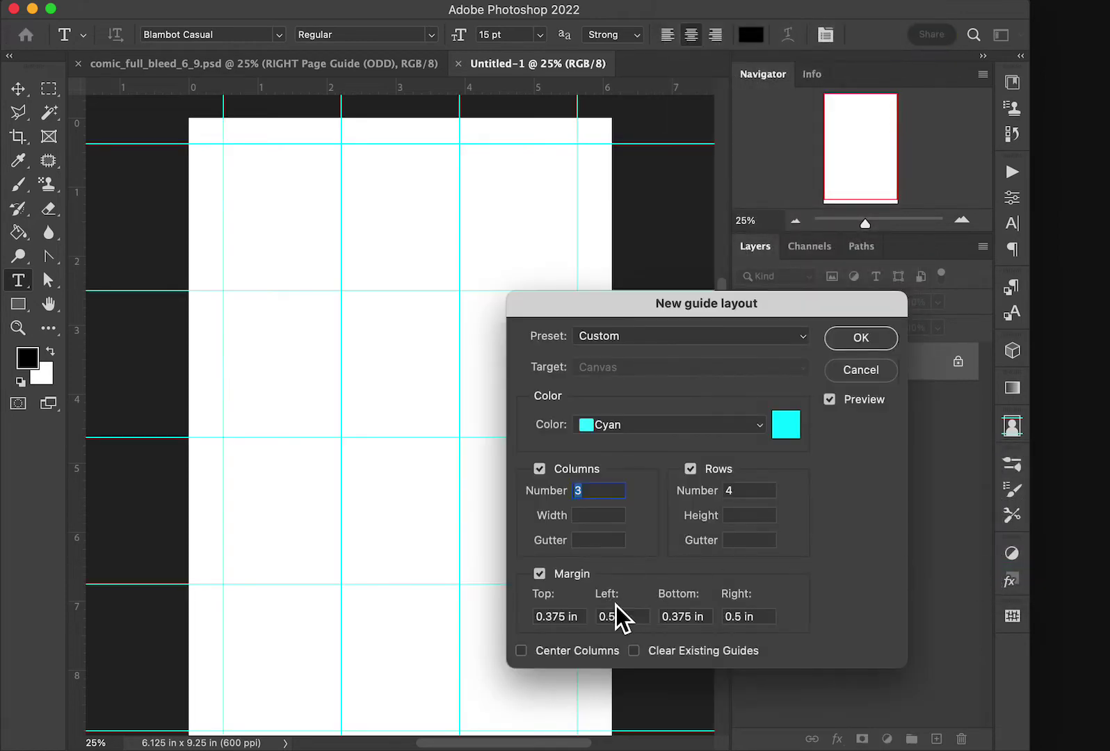
Step: Set guide margins to 0.125 in top, bottom and right with 0.5 in left, 3 columns, 4 rows
{"action": "left_click_drag", "start_coordinate": [582, 617], "coordinate": [456, 617]}
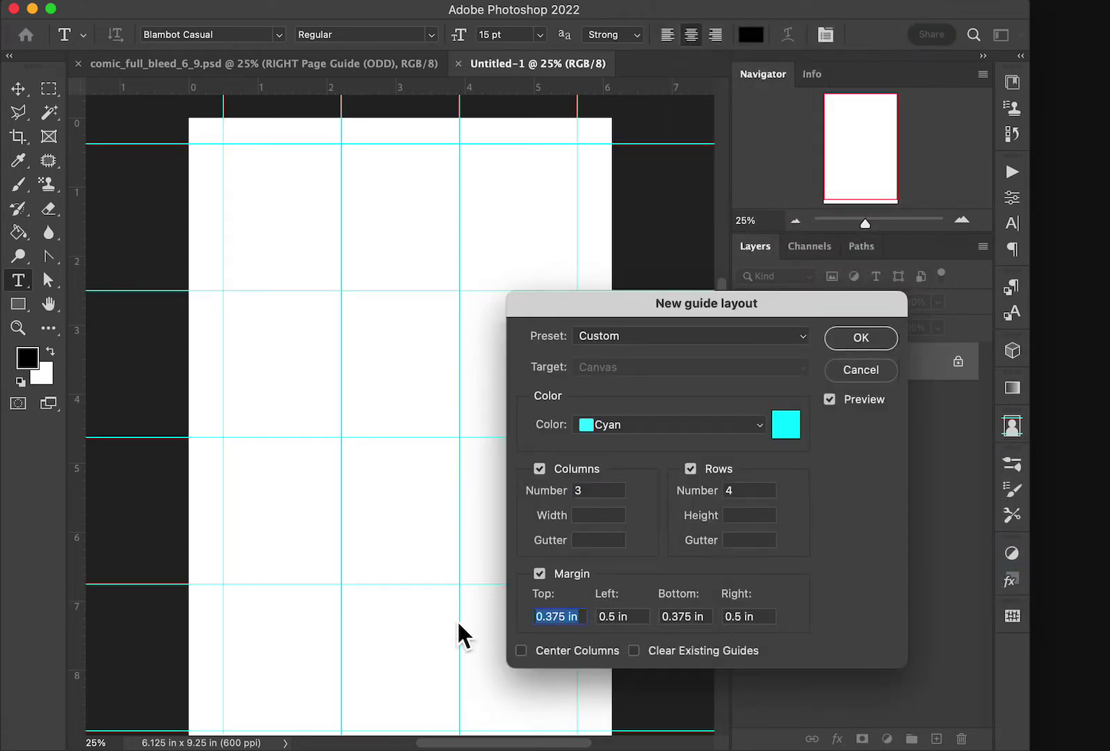
{"action": "left_click_drag", "start_coordinate": [647, 617], "coordinate": [489, 617]}
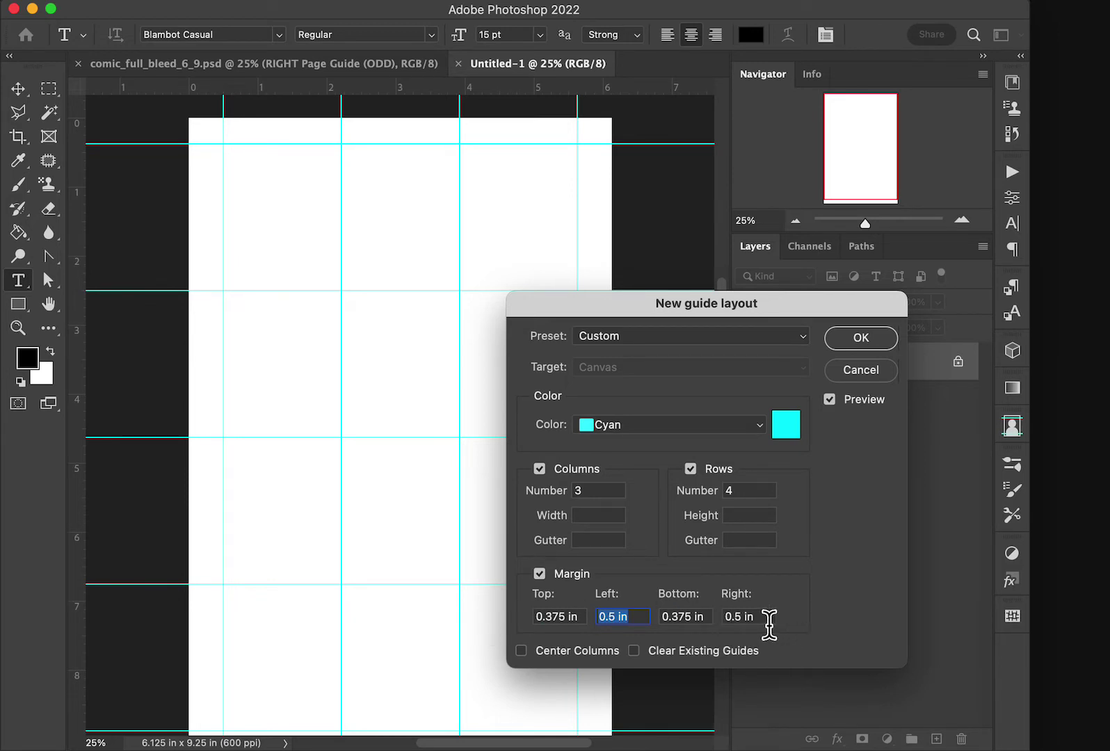
{"action": "left_click_drag", "start_coordinate": [771, 617], "coordinate": [665, 623]}
{"action": "type", "text": ".125"}
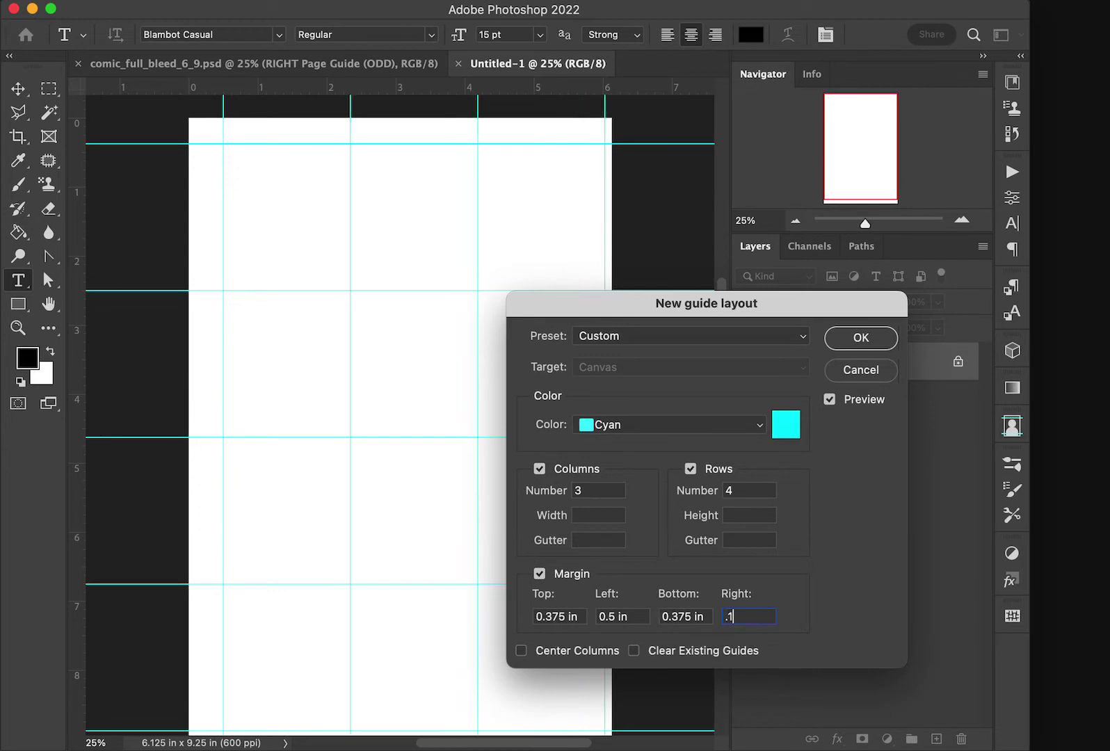
{"action": "key", "text": "Tab"}
{"action": "key", "text": "Tab"}
{"action": "key", "text": "Tab"}
{"action": "key", "text": "Tab"}
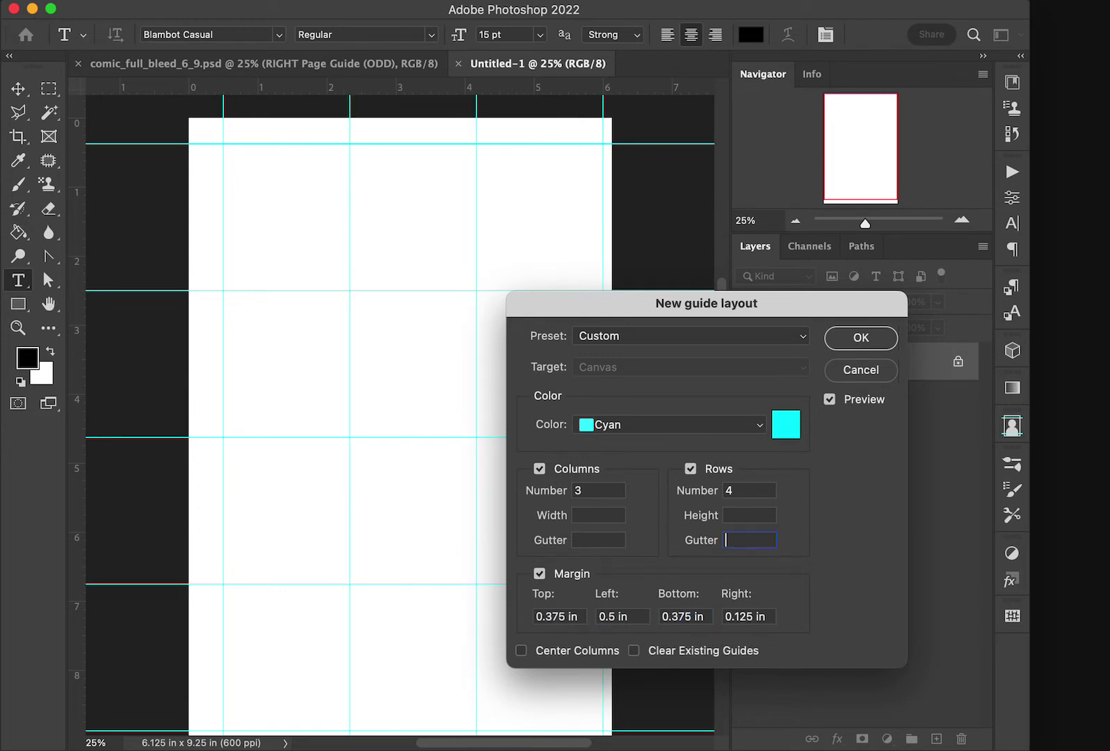
{"action": "type", "text": ".125"}
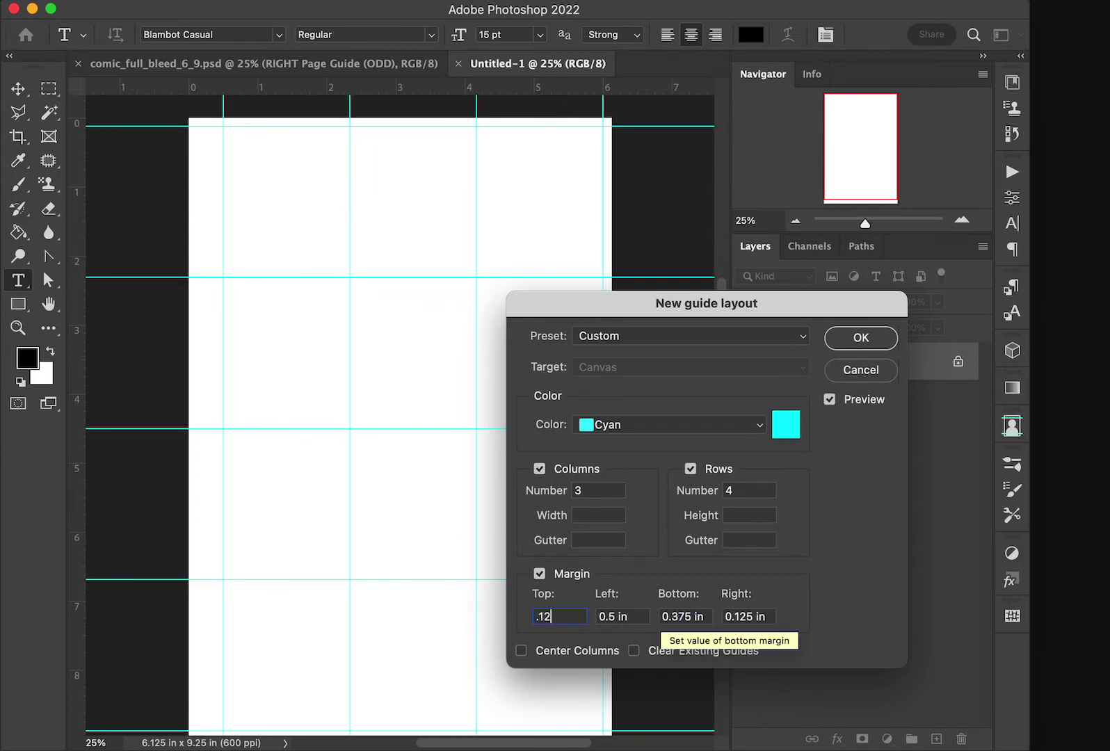
{"action": "key", "text": "Tab"}
{"action": "key", "text": "Tab"}
{"action": "type", "text": ".125"}
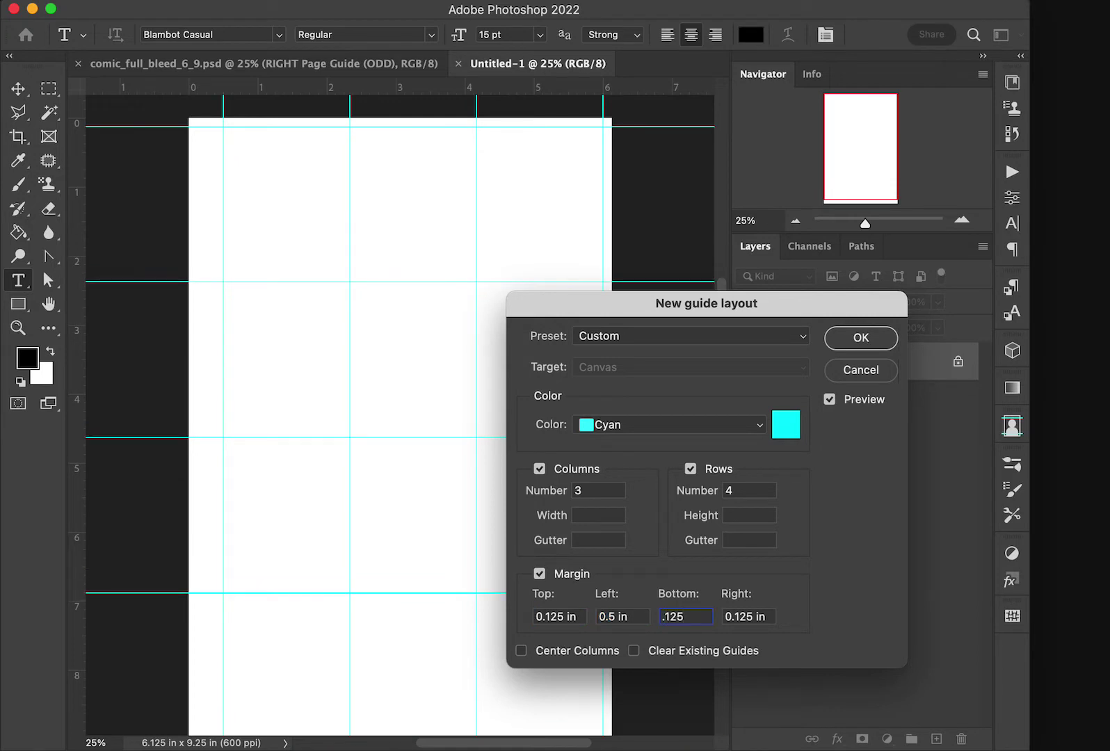
{"action": "key", "text": "shift+Tab"}
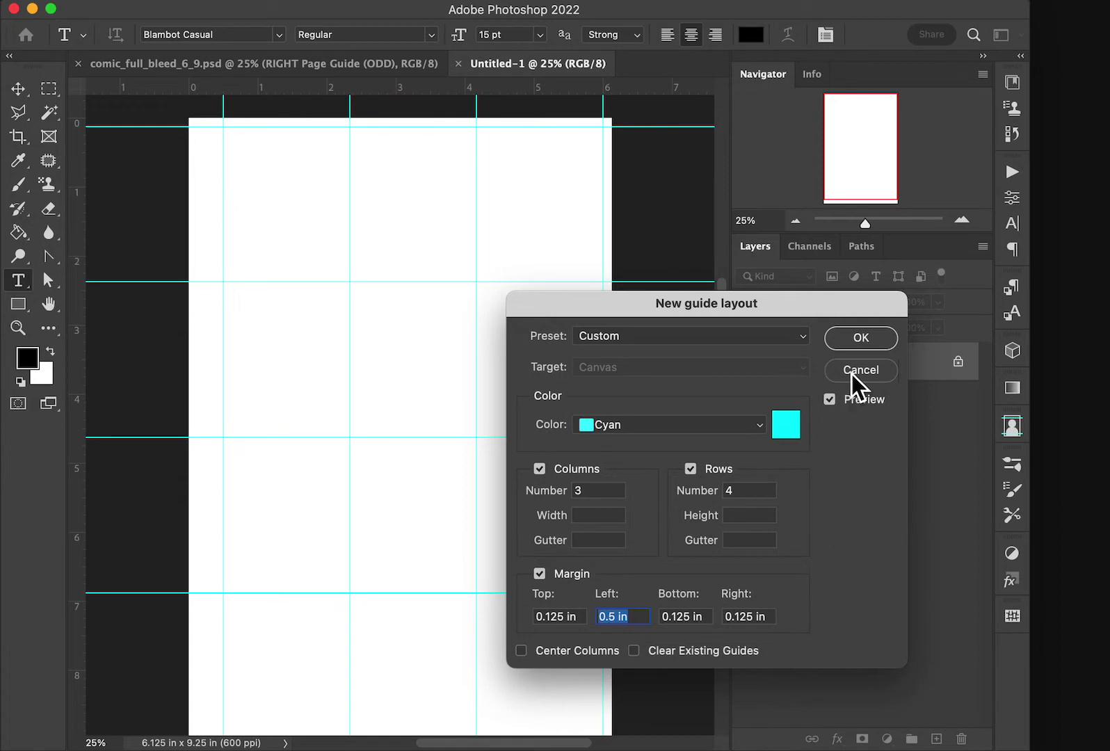
{"action": "left_click", "coordinate": [608, 492]}
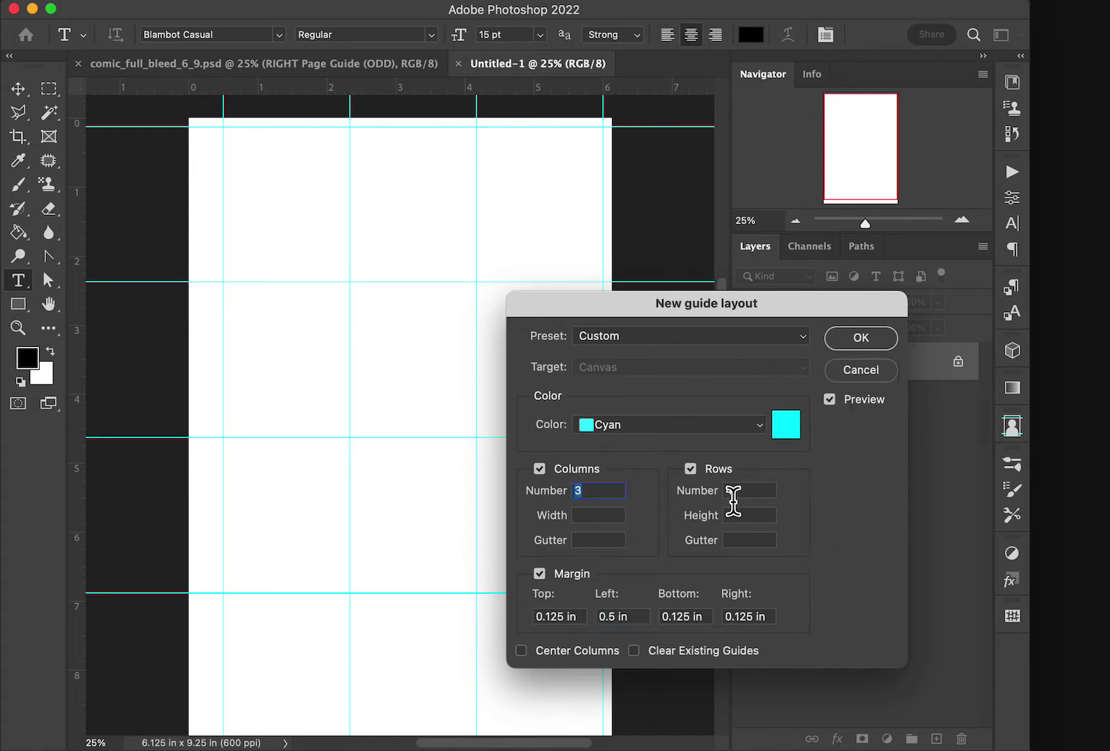
Step: Apply the cyan guide grid, add Layer 1 and fill a 0.125 in black strip along the top edge
{"action": "left_click", "coordinate": [877, 338]}
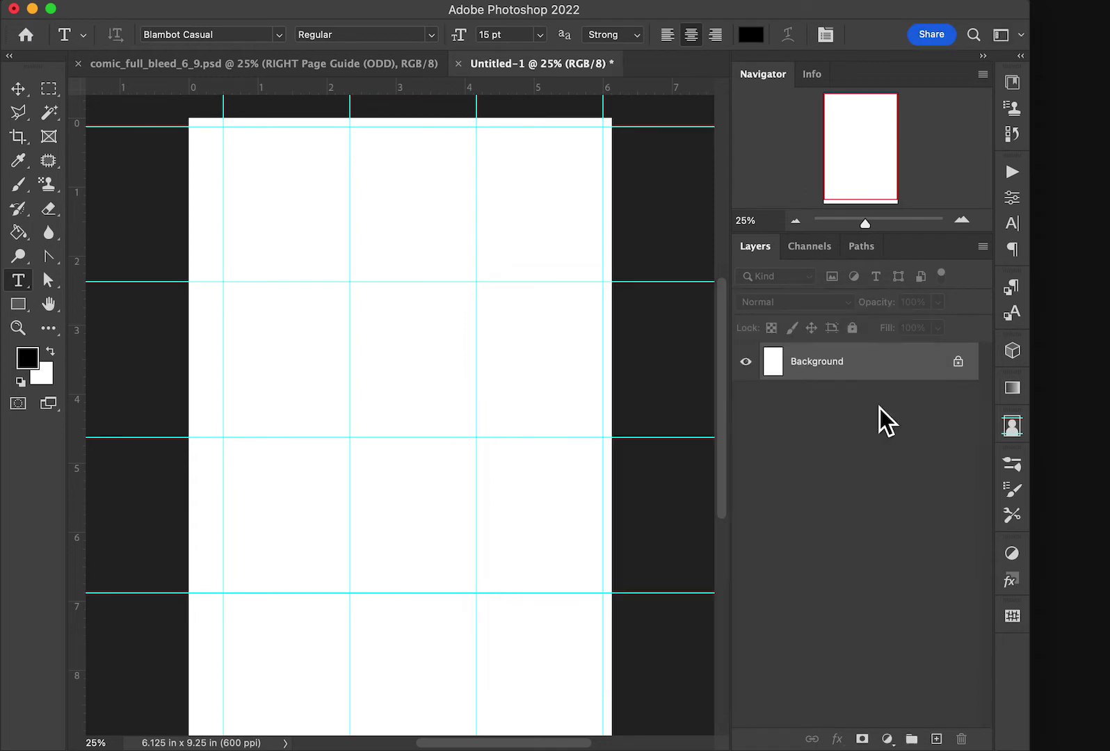
{"action": "left_click", "coordinate": [938, 738]}
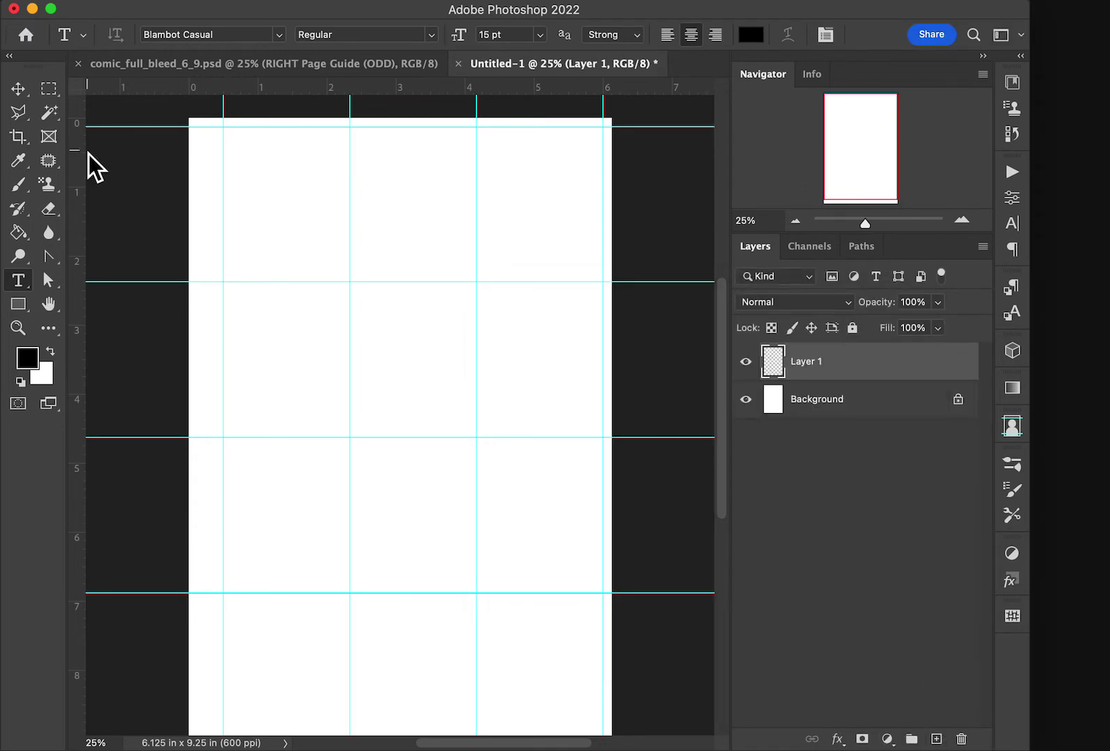
{"action": "left_click", "coordinate": [52, 92]}
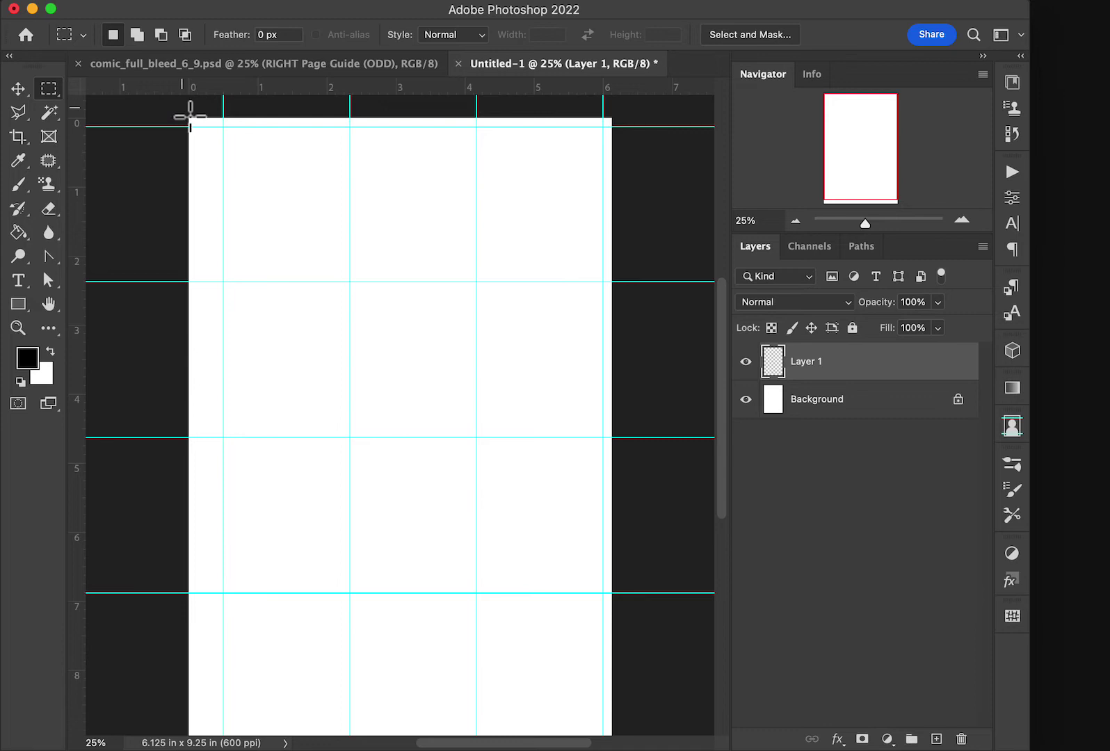
{"action": "left_click_drag", "start_coordinate": [190, 115], "coordinate": [630, 127]}
{"action": "left_click", "coordinate": [19, 234]}
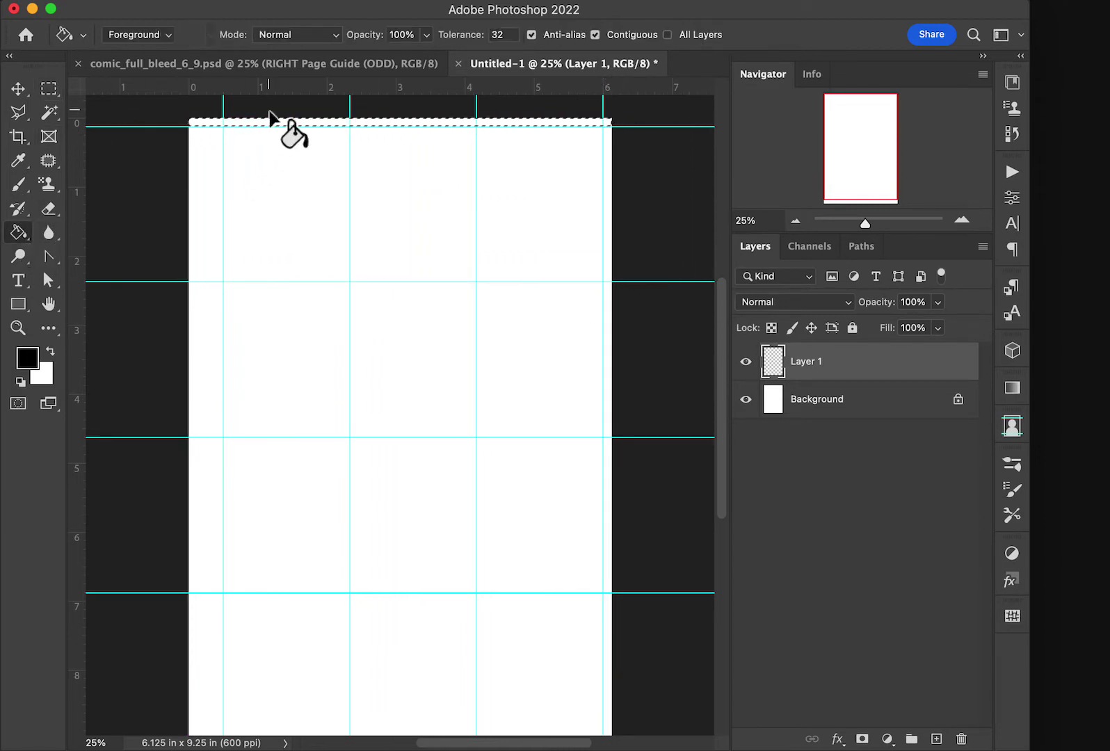
{"action": "left_click", "coordinate": [270, 122]}
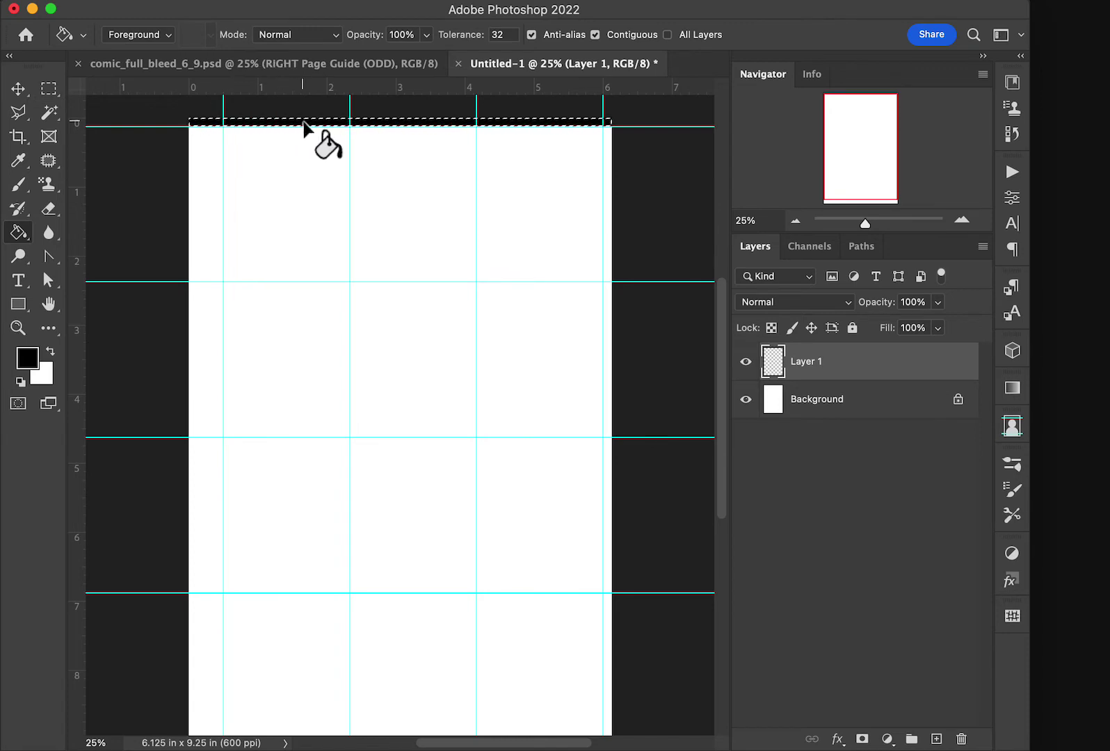
Step: Fill black 0.125 in strips along the page's right and bottom edges, then deselect
{"action": "left_click", "coordinate": [50, 88]}
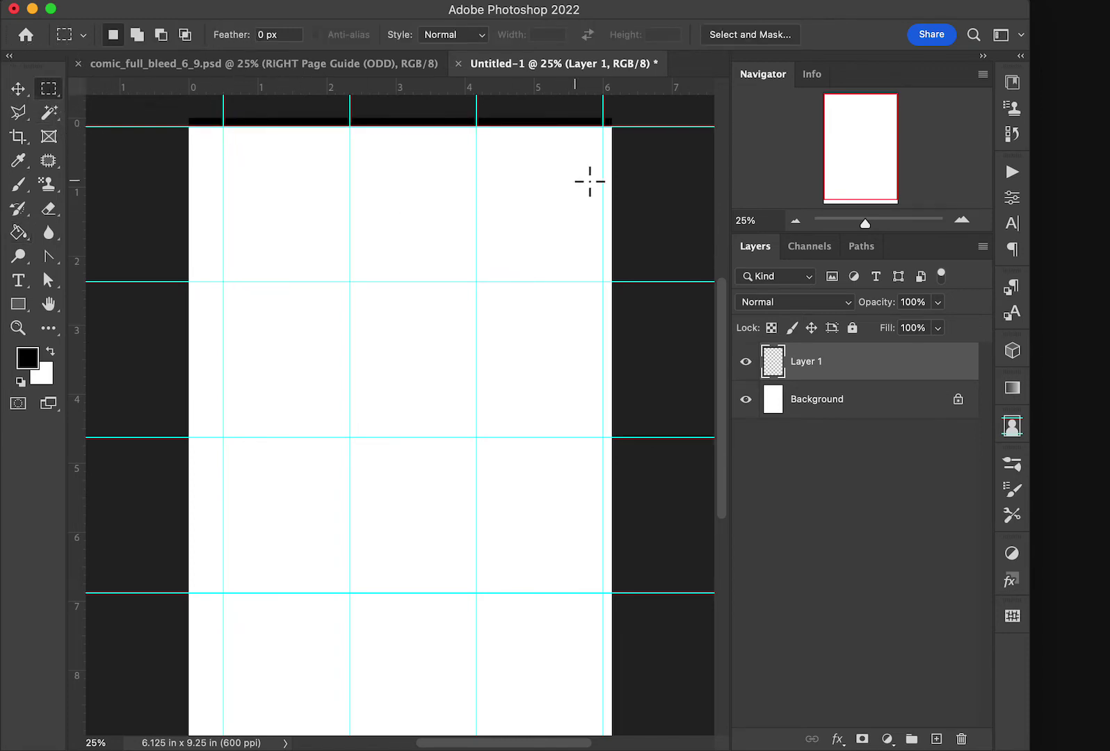
{"action": "left_click_drag", "start_coordinate": [609, 114], "coordinate": [691, 555]}
{"action": "key", "text": "g"}
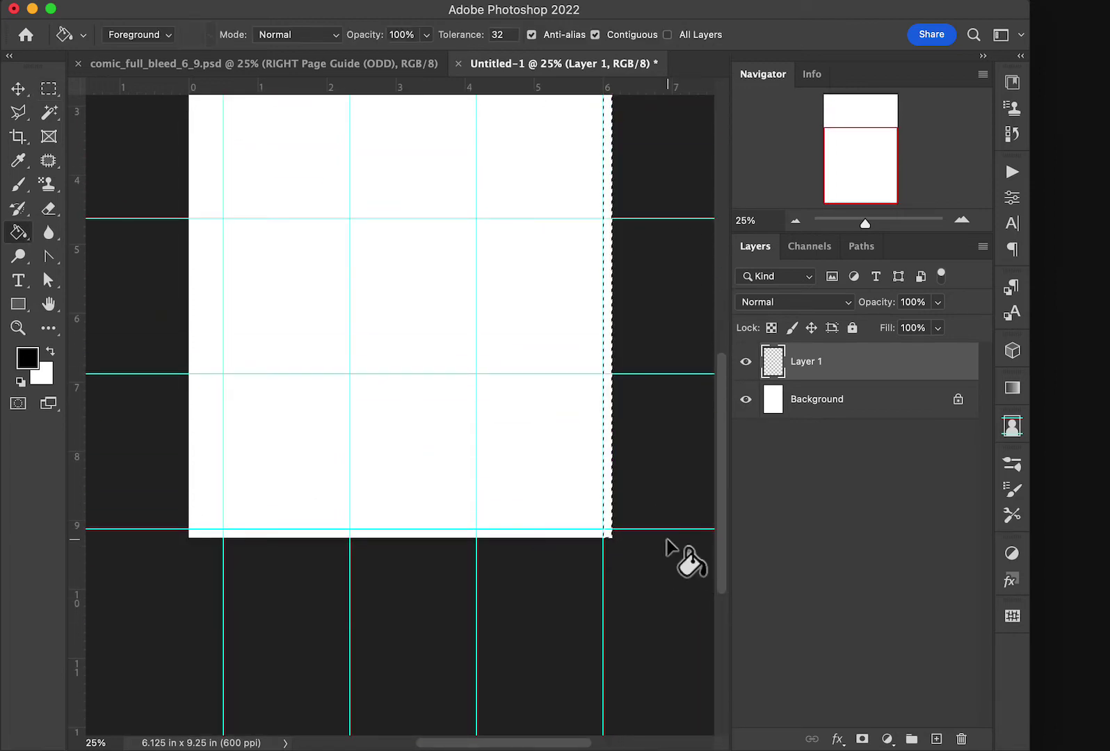
{"action": "left_click", "coordinate": [608, 480]}
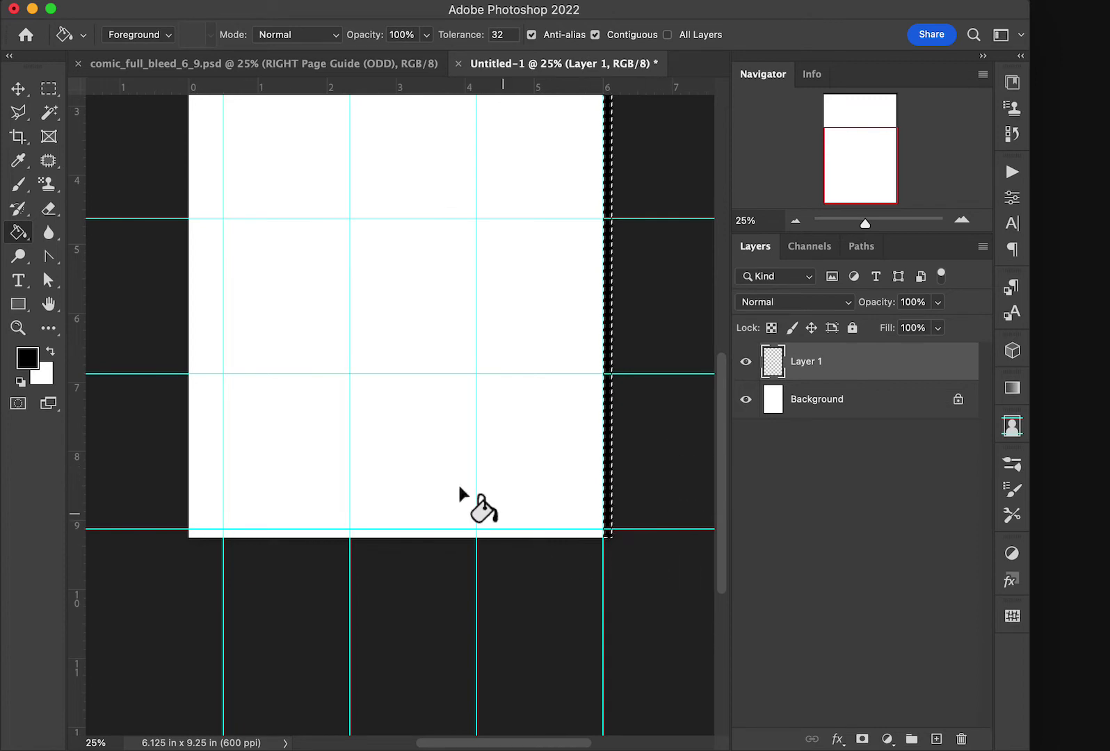
{"action": "key", "text": "w"}
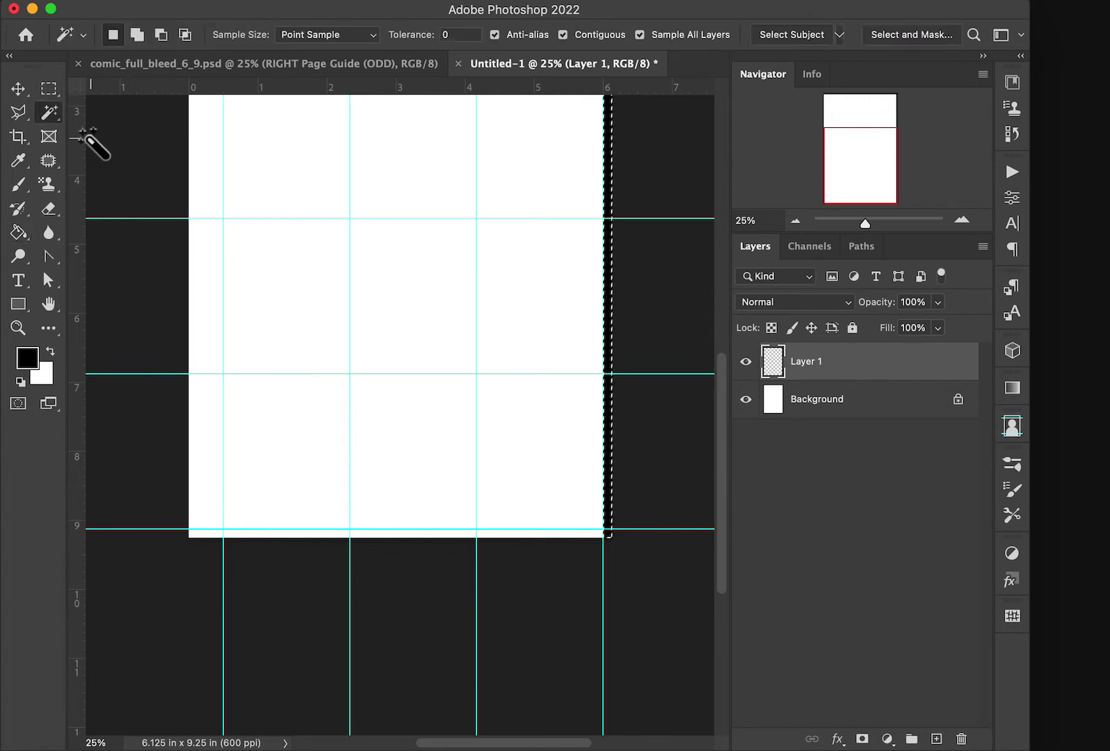
{"action": "left_click", "coordinate": [56, 92]}
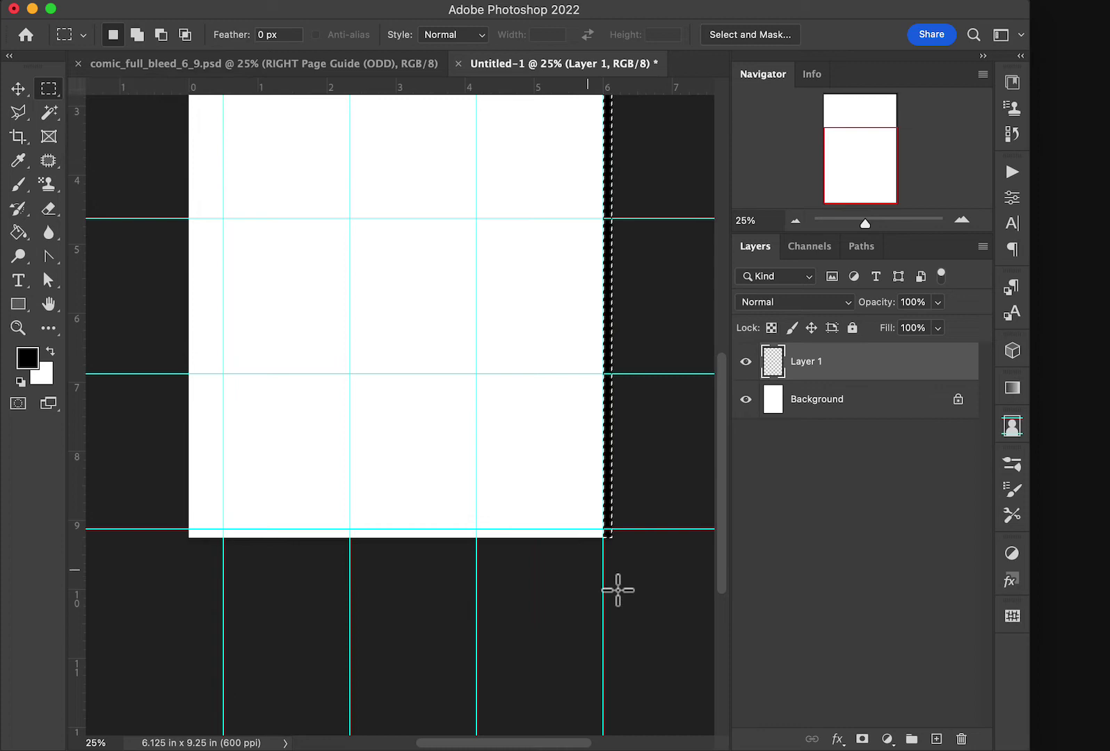
{"action": "left_click_drag", "start_coordinate": [611, 538], "coordinate": [136, 528]}
{"action": "key", "text": "g"}
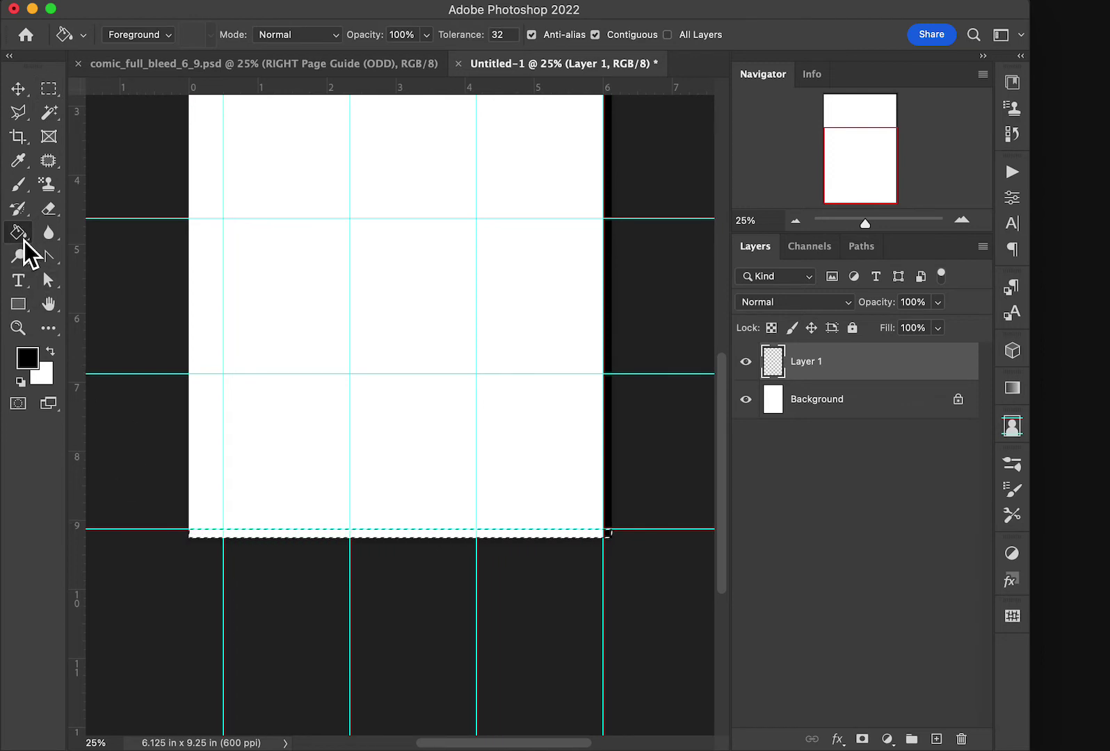
{"action": "left_click", "coordinate": [213, 534]}
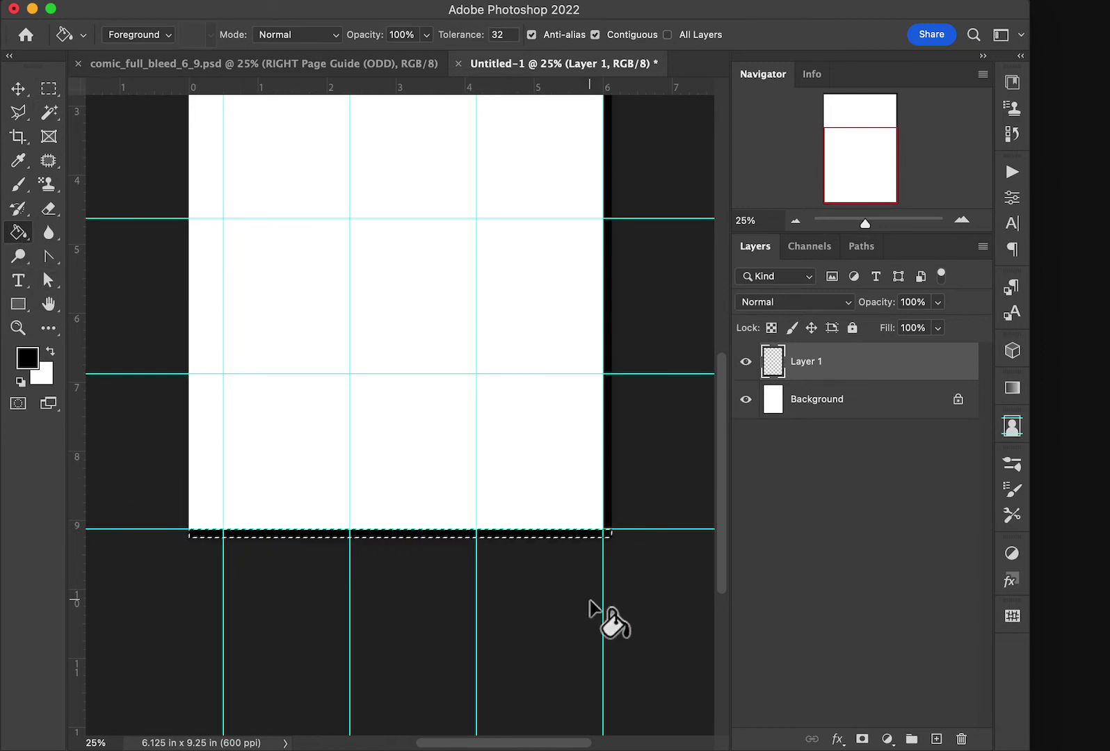
{"action": "key", "text": "super+d"}
Step: Drag Layer 1's opacity down to 26% so the black edge strips turn light gray
{"action": "scroll", "coordinate": [644, 447], "scroll_direction": "up", "scroll_amount": 5}
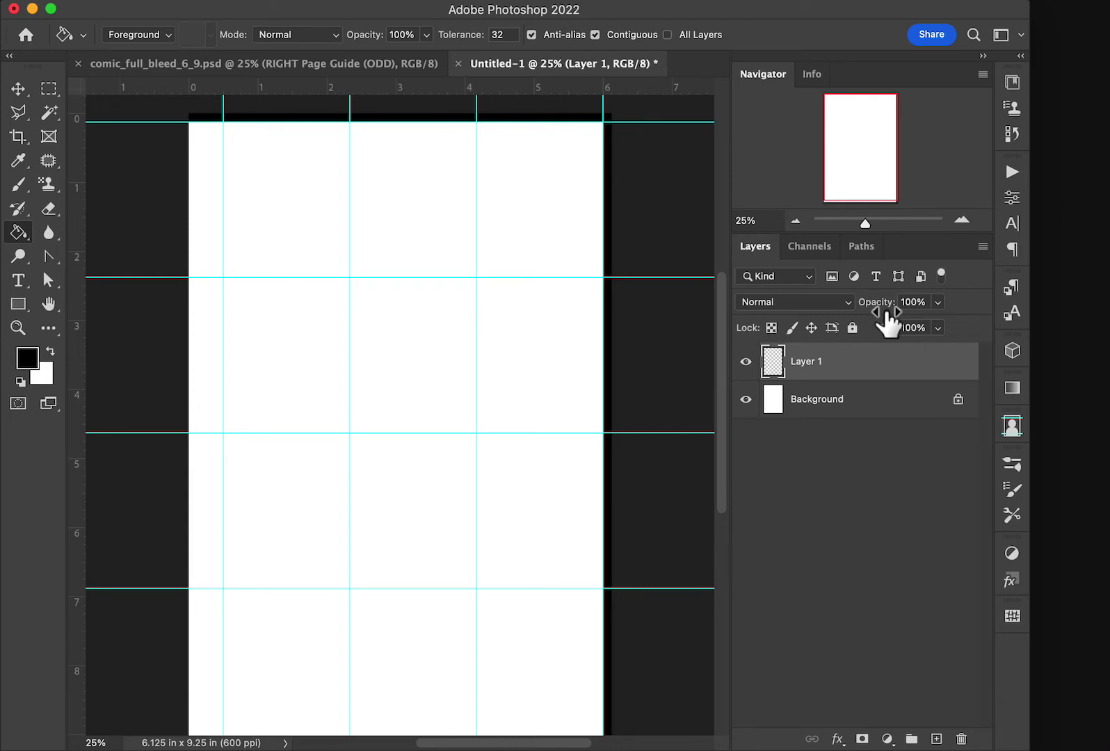
{"action": "left_click_drag", "start_coordinate": [888, 321], "coordinate": [818, 328]}
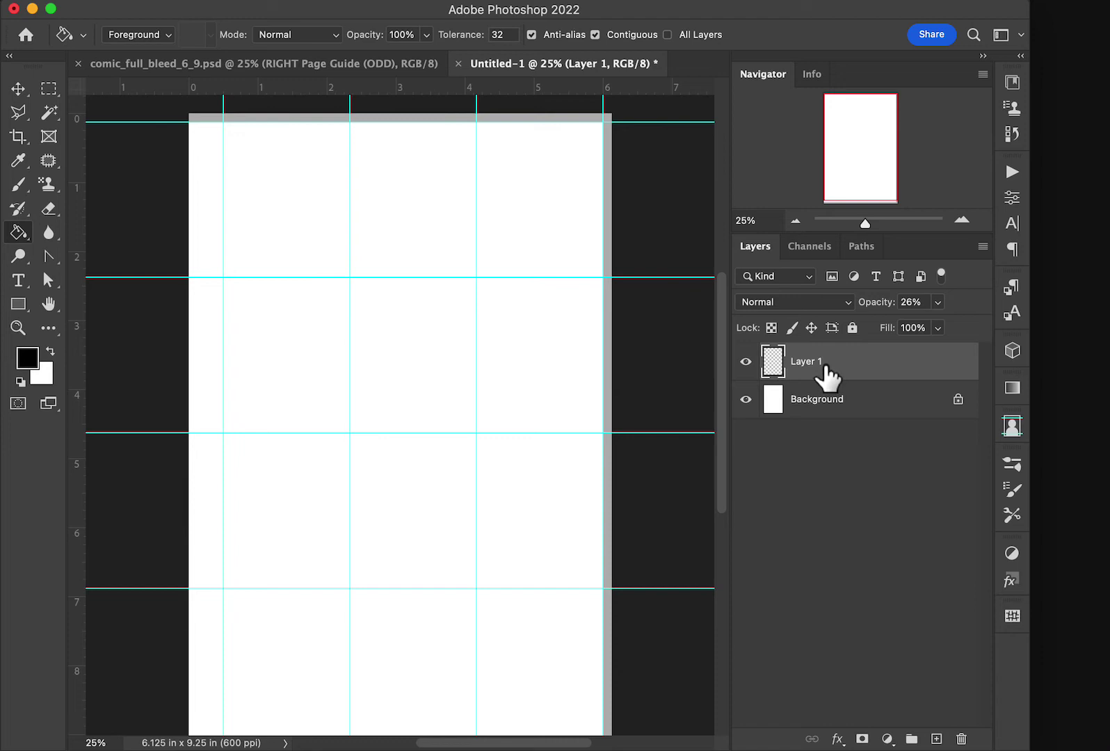
{"action": "scroll", "coordinate": [643, 573], "scroll_direction": "down", "scroll_amount": 3}
{"action": "scroll", "coordinate": [643, 573], "scroll_direction": "up", "scroll_amount": 5}
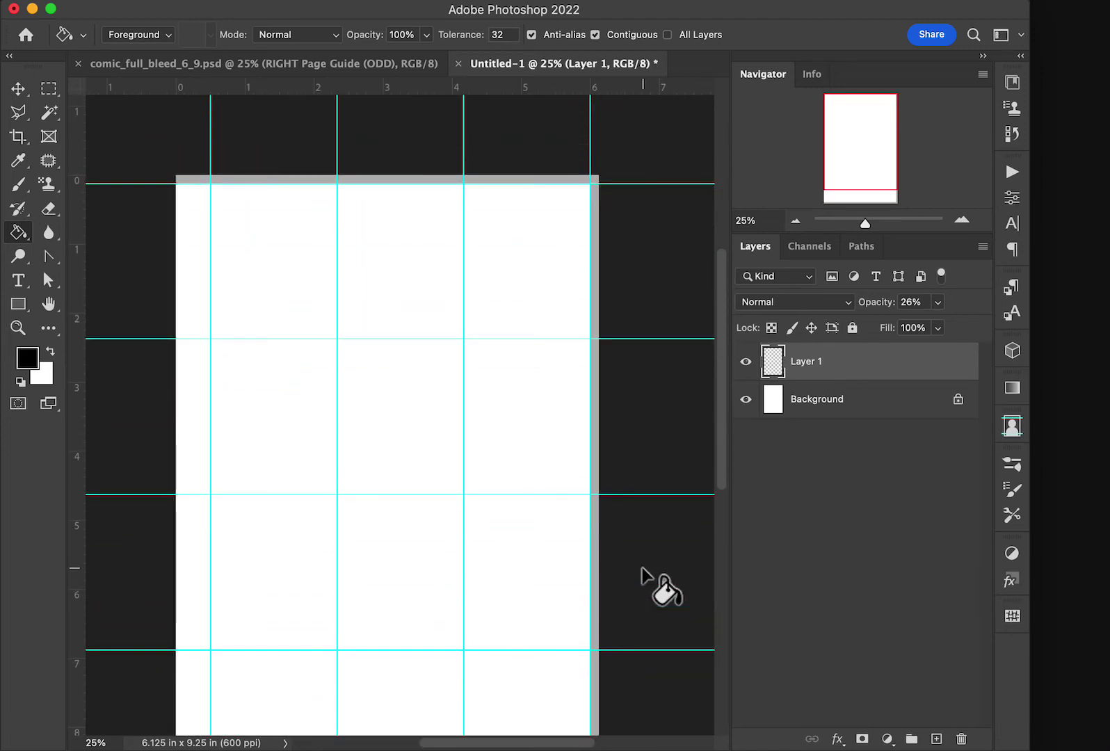
{"action": "scroll", "coordinate": [642, 571], "scroll_direction": "down", "scroll_amount": 3}
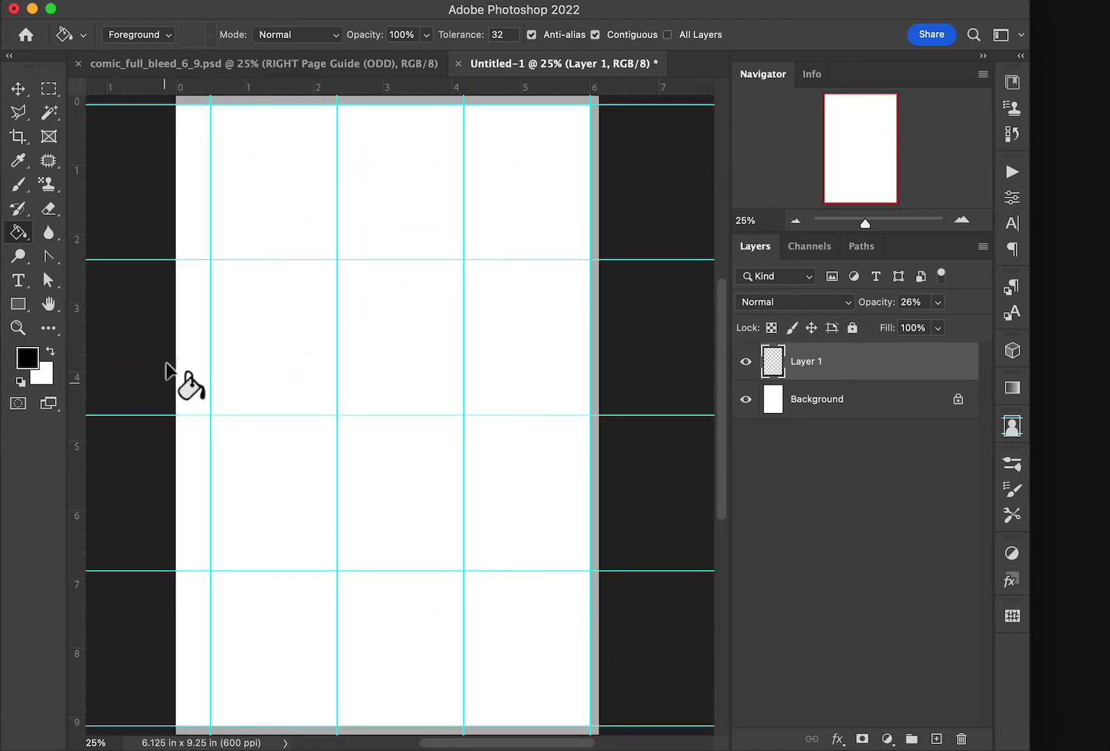
{"action": "scroll", "coordinate": [128, 209], "scroll_direction": "left", "scroll_amount": 2}
{"action": "scroll", "coordinate": [174, 236], "scroll_direction": "up", "scroll_amount": 2}
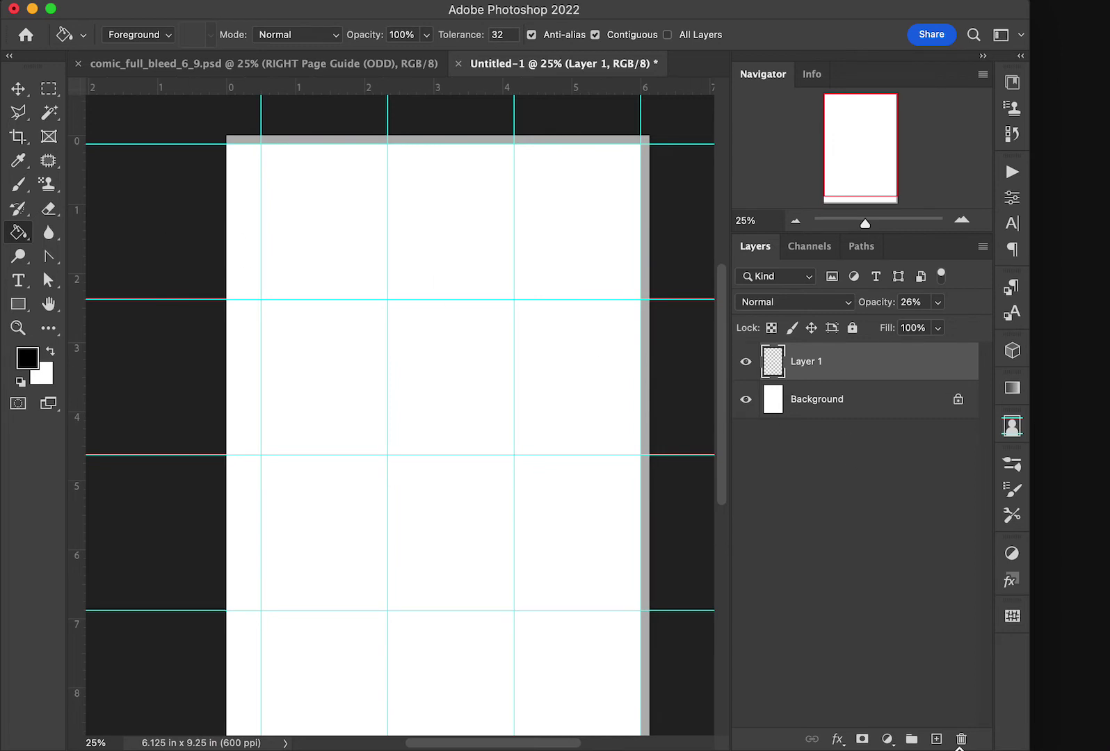
Step: On a new Layer 2, fill a black 0.5 in strip down the page's left edge
{"action": "left_click", "coordinate": [936, 738]}
{"action": "left_click", "coordinate": [48, 89]}
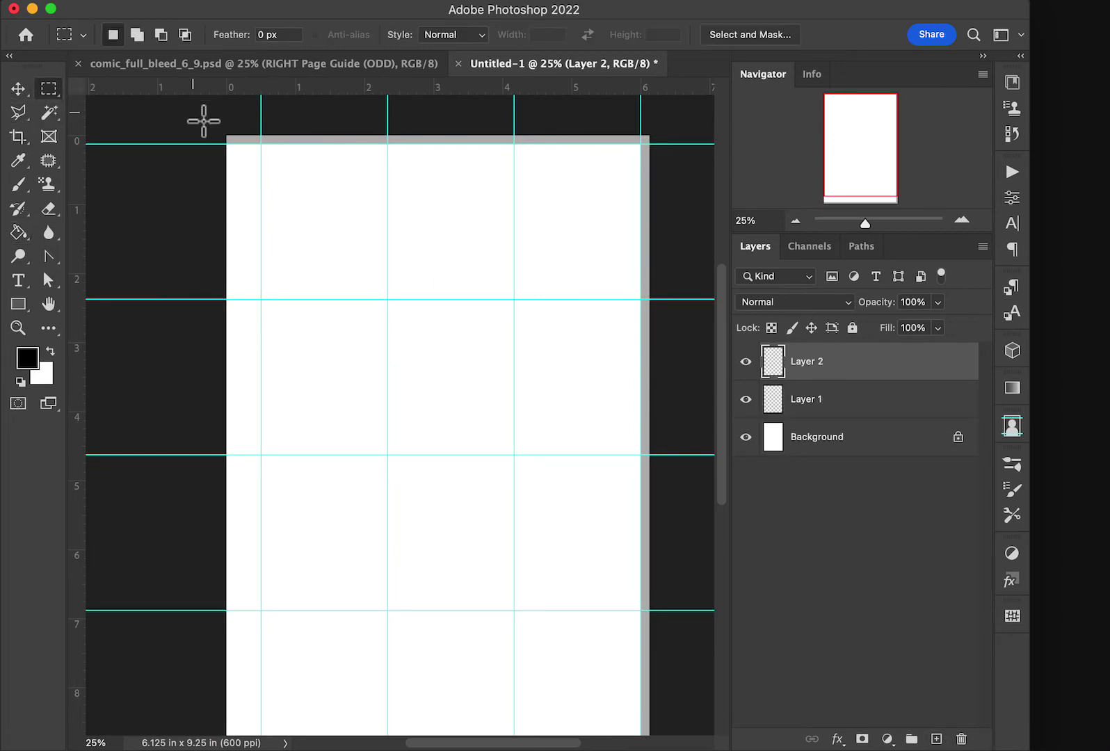
{"action": "left_click_drag", "start_coordinate": [203, 116], "coordinate": [257, 512]}
{"action": "scroll", "coordinate": [107, 394], "scroll_direction": "up", "scroll_amount": 5}
{"action": "scroll", "coordinate": [107, 393], "scroll_direction": "left", "scroll_amount": 1}
{"action": "scroll", "coordinate": [107, 394], "scroll_direction": "up", "scroll_amount": 2}
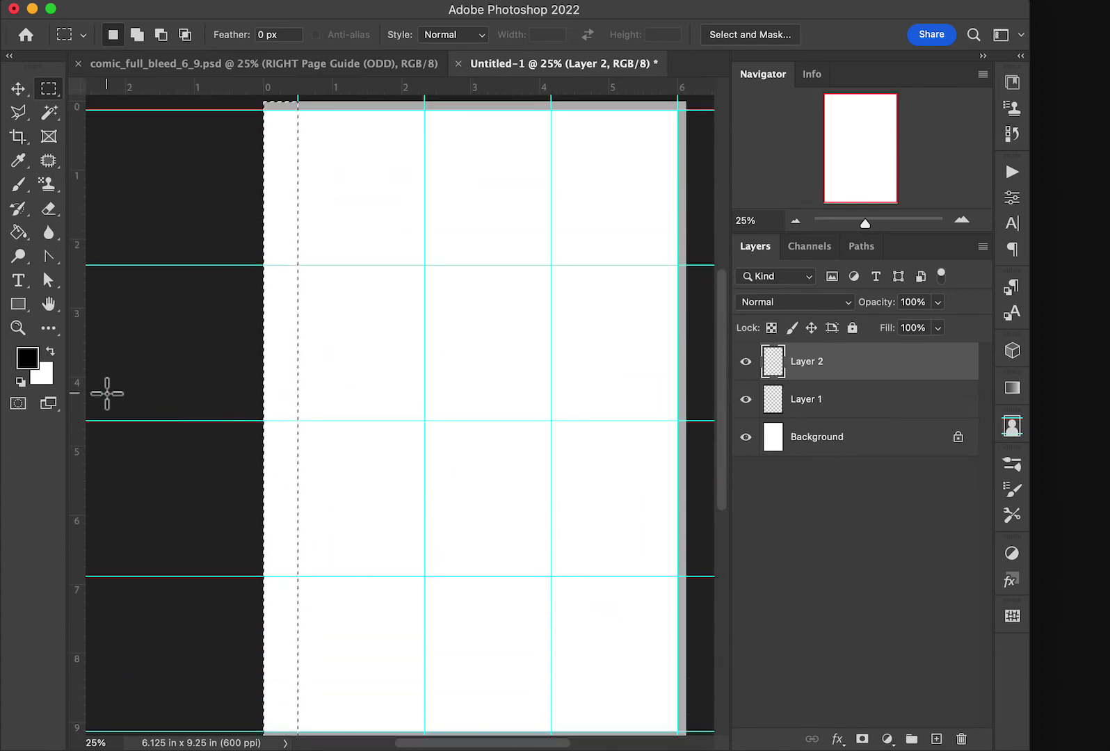
{"action": "key", "text": "g"}
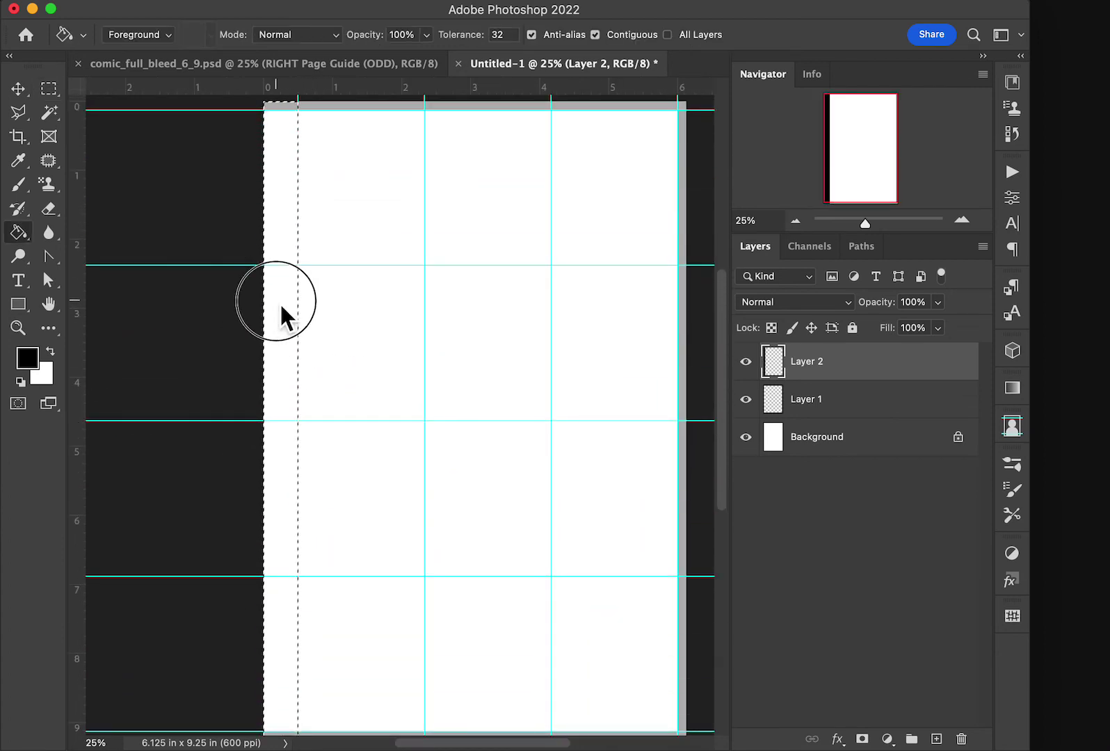
{"action": "left_click", "coordinate": [279, 309]}
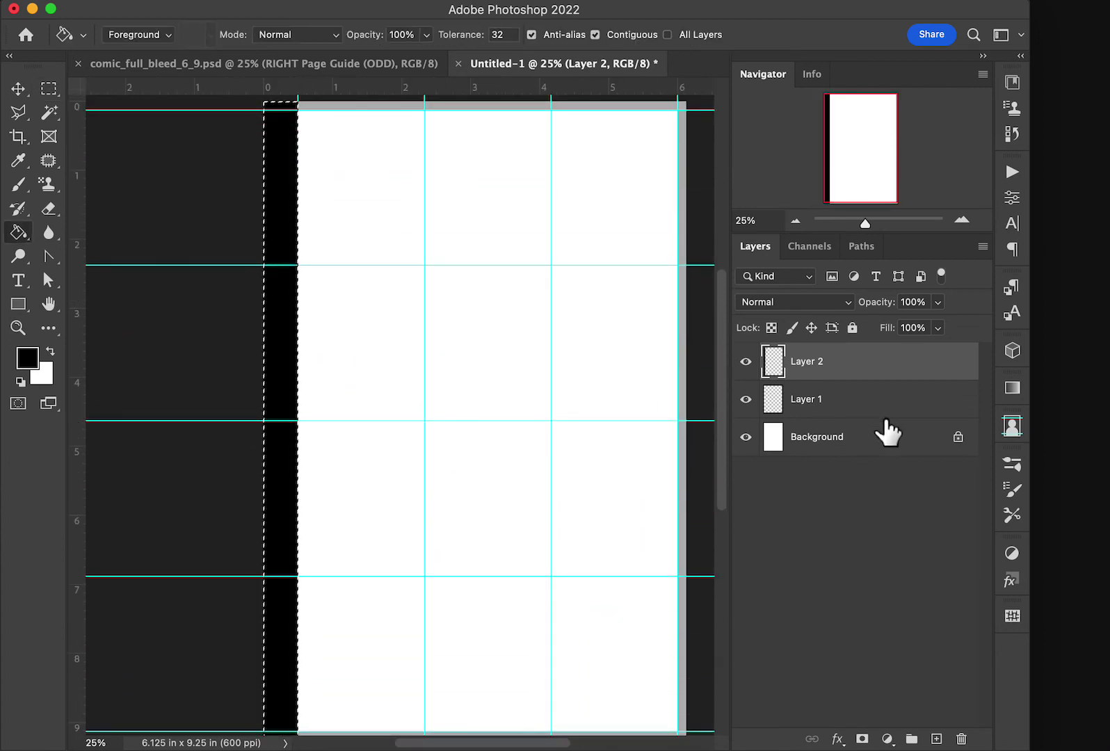
Step: Set Layer 2's opacity to 26% so the left bleed strip turns light gray
{"action": "left_click", "coordinate": [808, 402]}
{"action": "left_click_drag", "start_coordinate": [911, 306], "coordinate": [827, 376]}
{"action": "left_click", "coordinate": [827, 375]}
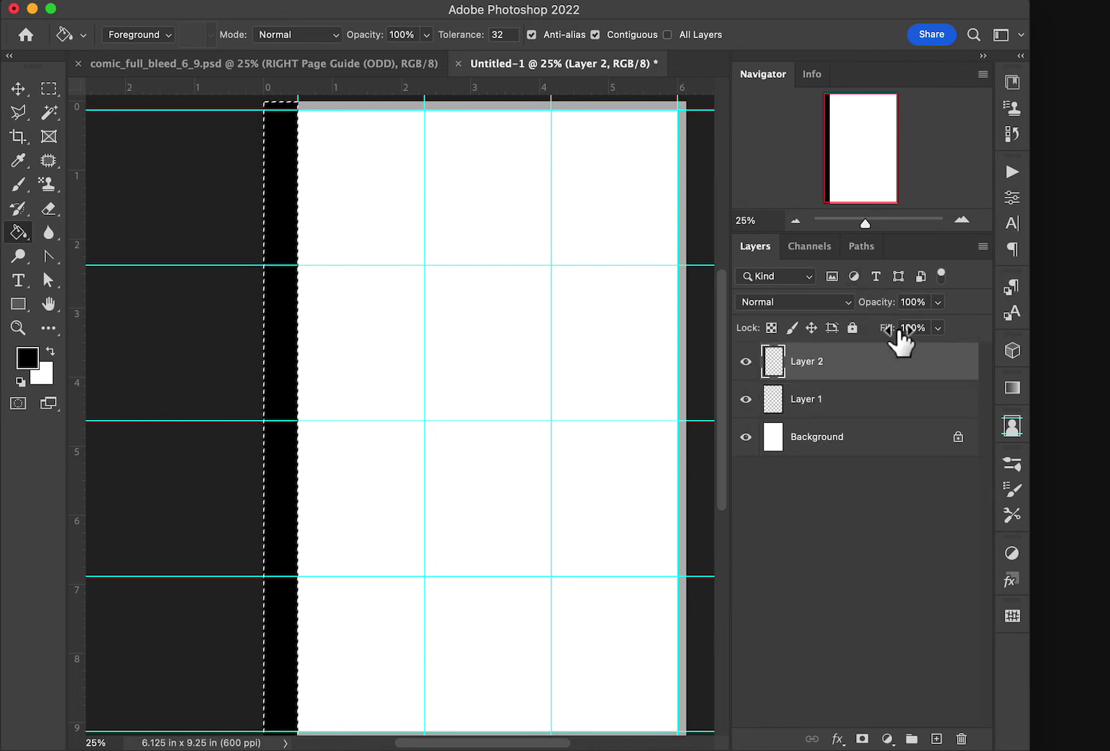
{"action": "left_click", "coordinate": [915, 304]}
{"action": "type", "text": "26"}
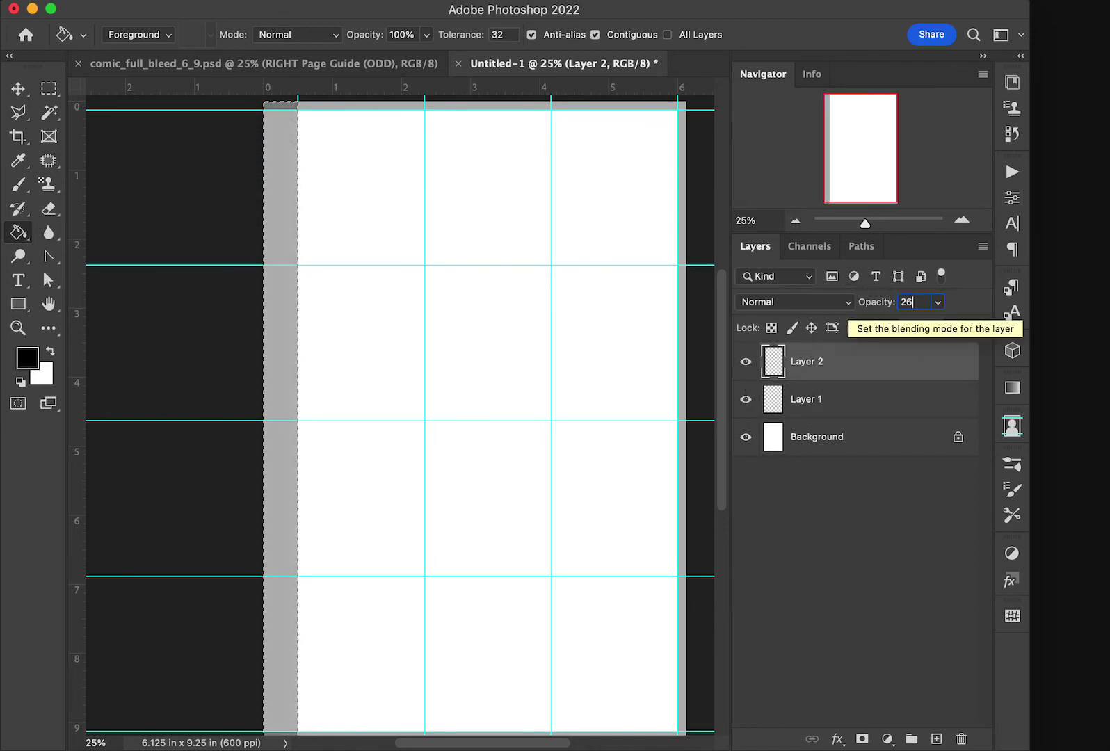
{"action": "key", "text": "Return"}
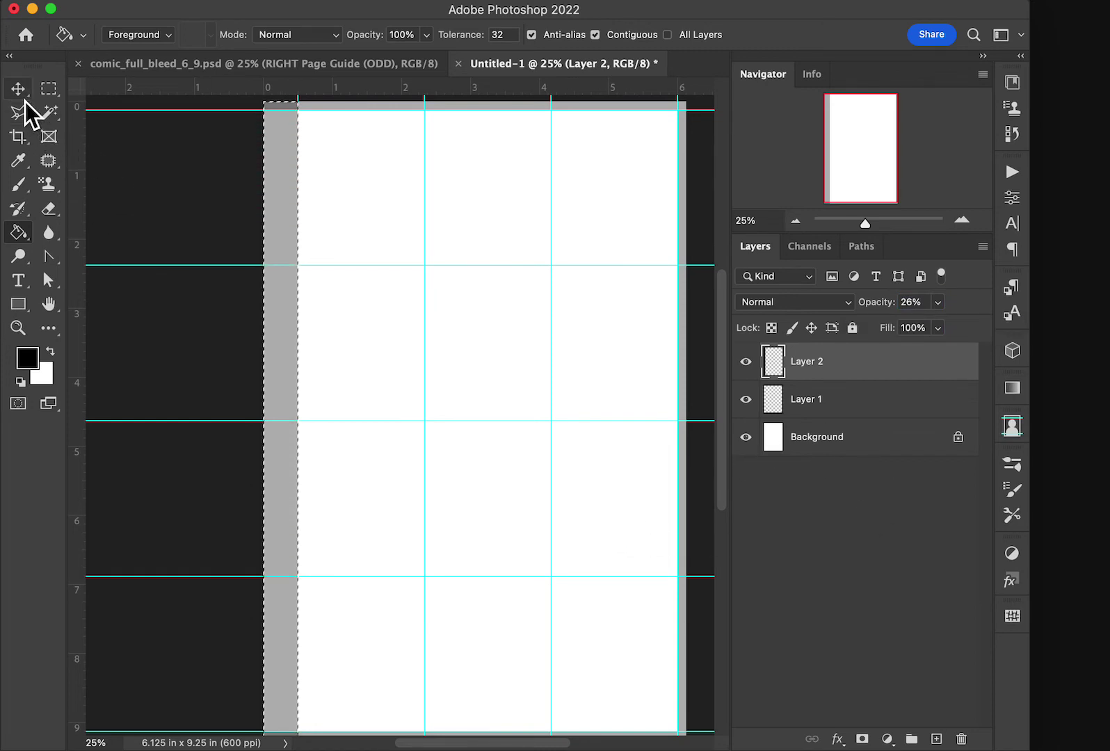
{"action": "left_click", "coordinate": [50, 91]}
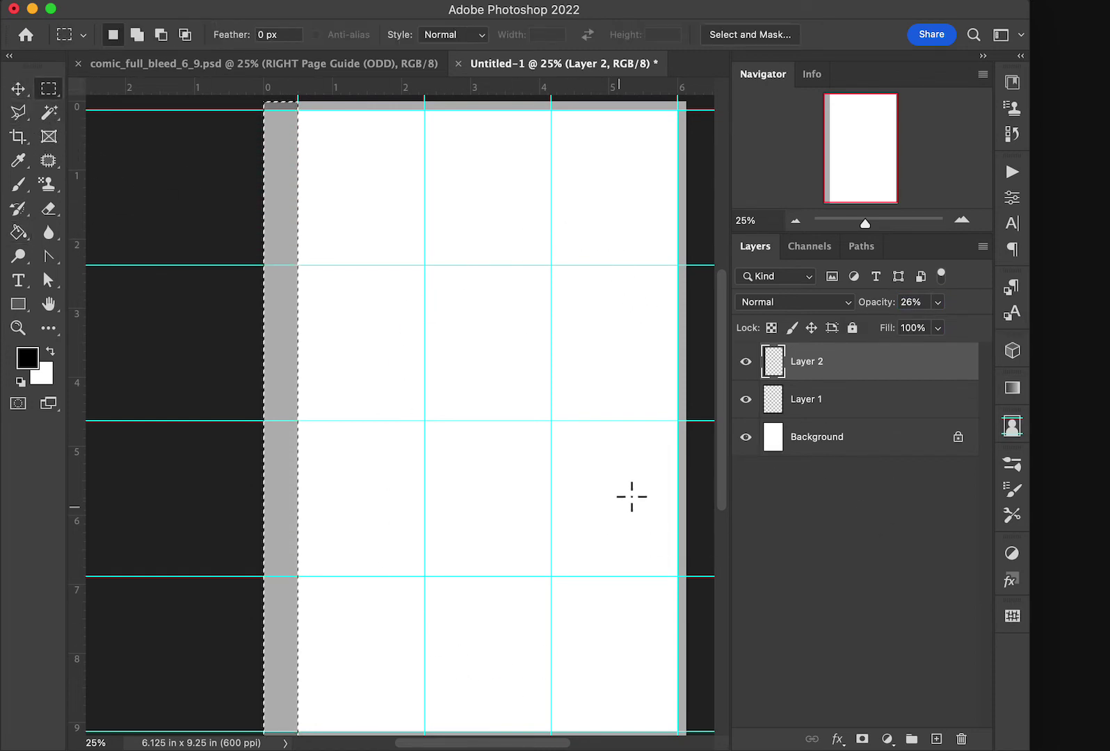
{"action": "scroll", "coordinate": [564, 524], "scroll_direction": "right", "scroll_amount": 3}
{"action": "scroll", "coordinate": [563, 524], "scroll_direction": "down", "scroll_amount": 2}
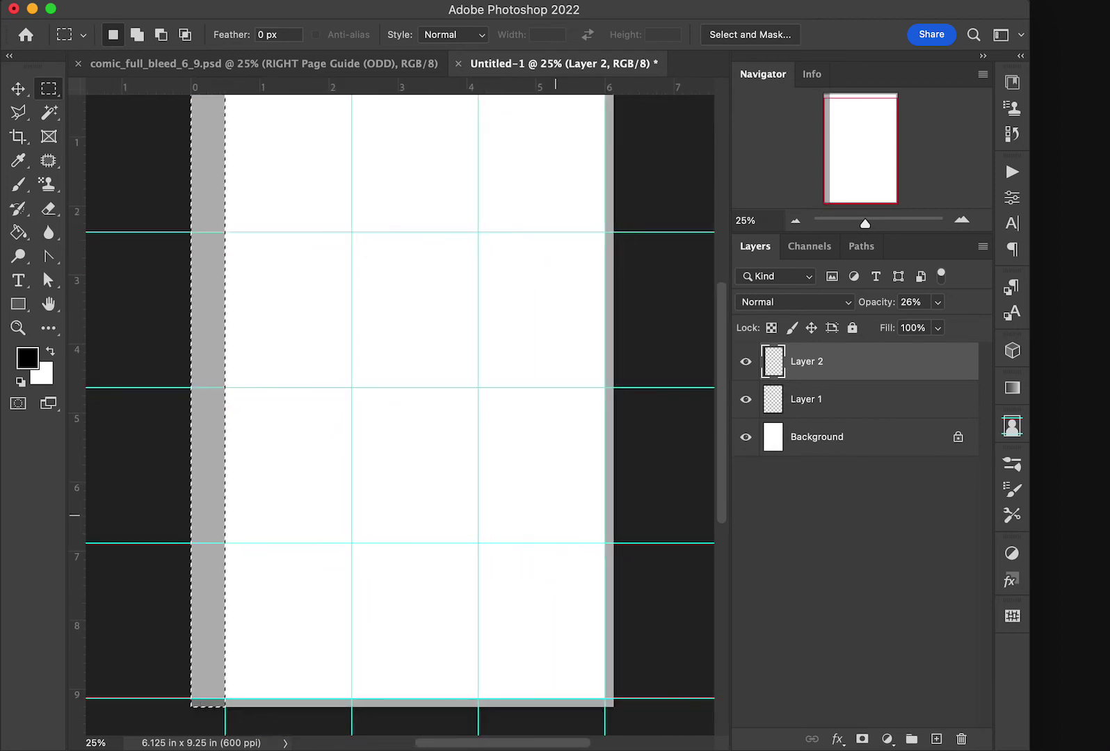
{"action": "scroll", "coordinate": [485, 328], "scroll_direction": "up", "scroll_amount": 3}
{"action": "scroll", "coordinate": [484, 328], "scroll_direction": "right", "scroll_amount": 1}
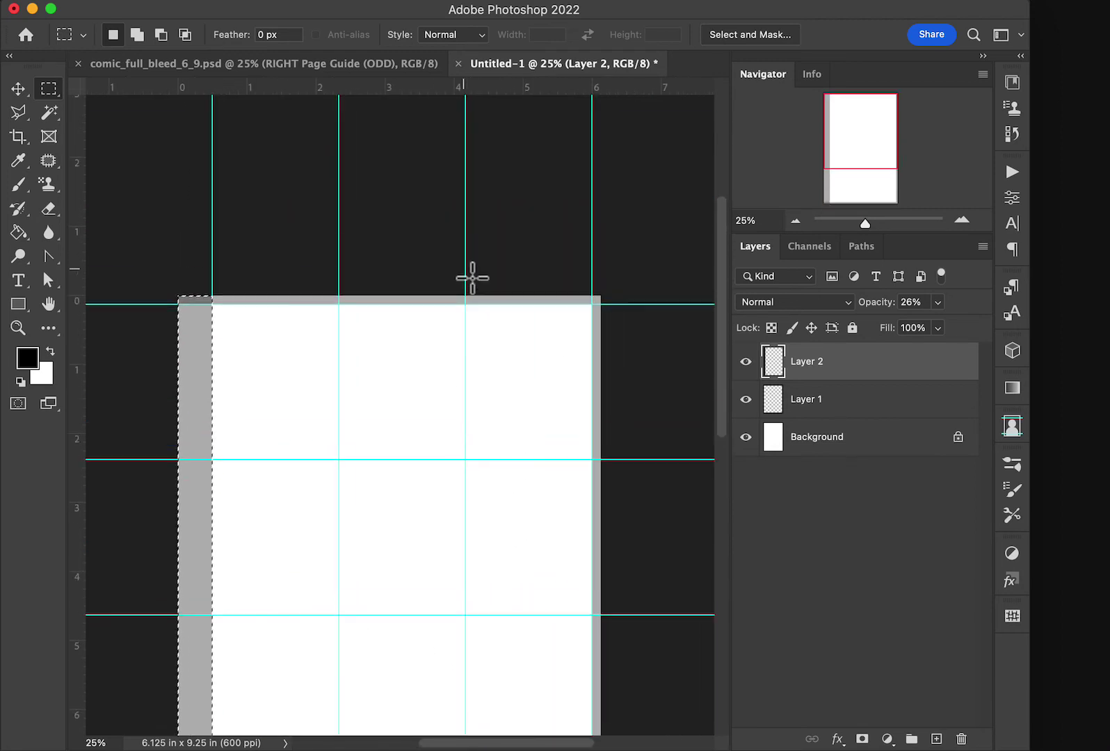
{"action": "scroll", "coordinate": [463, 265], "scroll_direction": "down", "scroll_amount": 3}
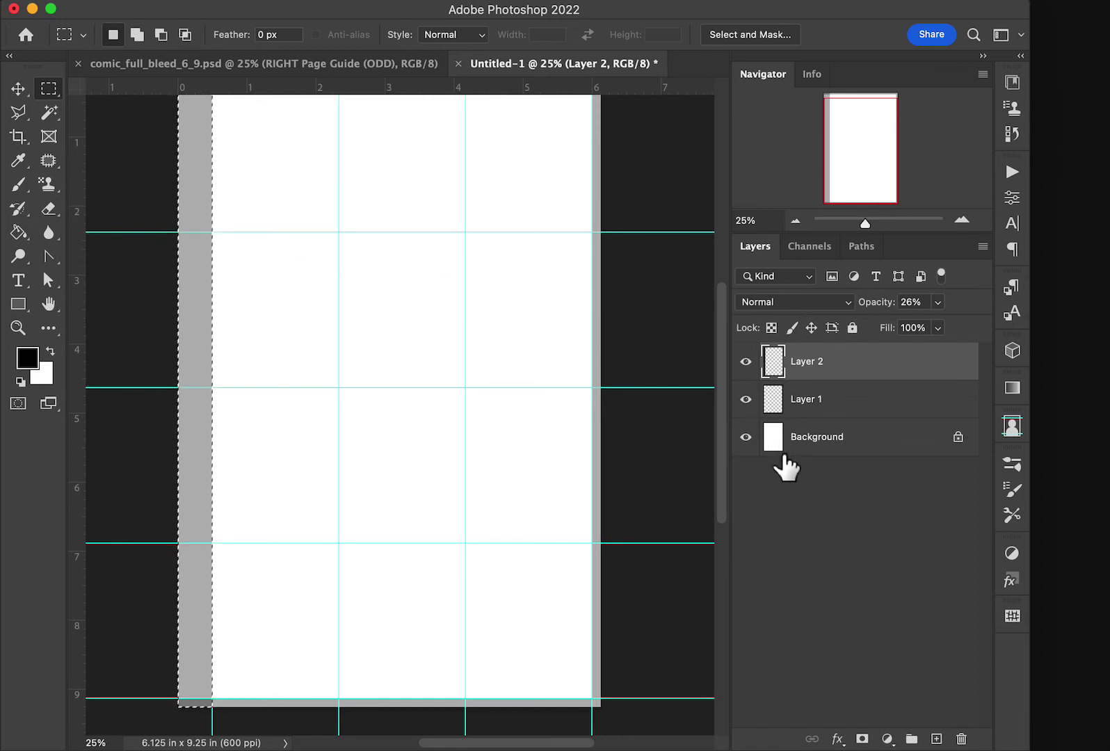
Step: In comic_full_bleed_6_9.psd, select the Guides group and drag its opacity down to 26%
{"action": "left_click", "coordinate": [281, 66]}
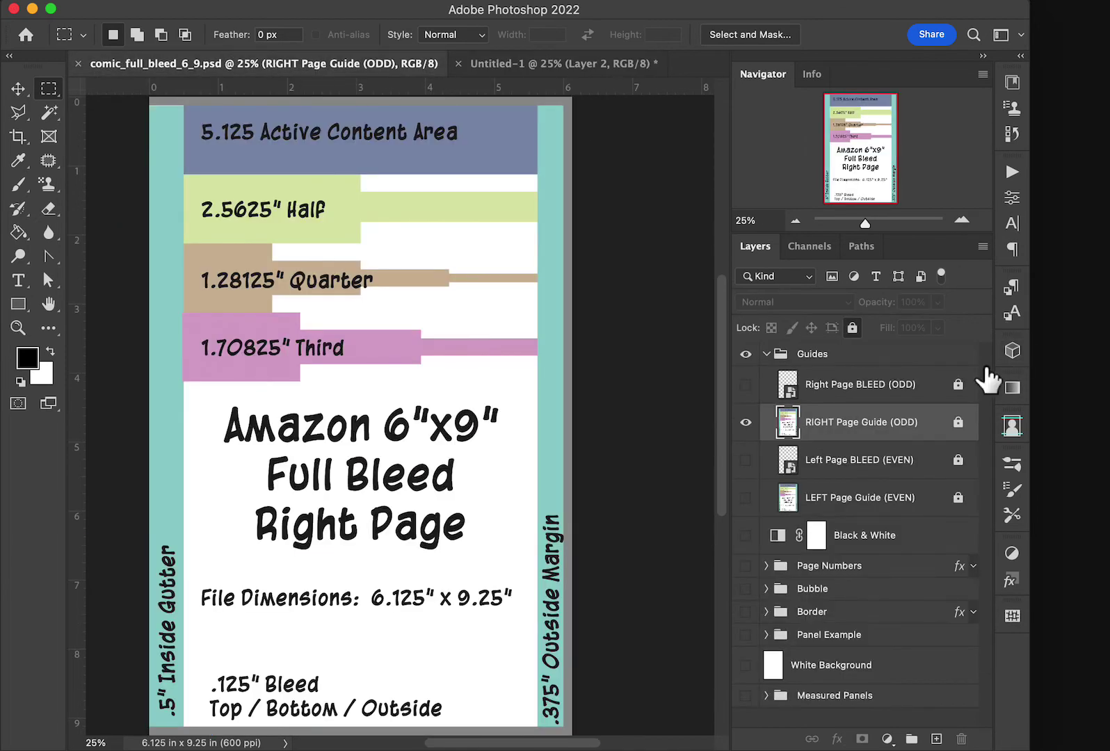
{"action": "left_click", "coordinate": [986, 363]}
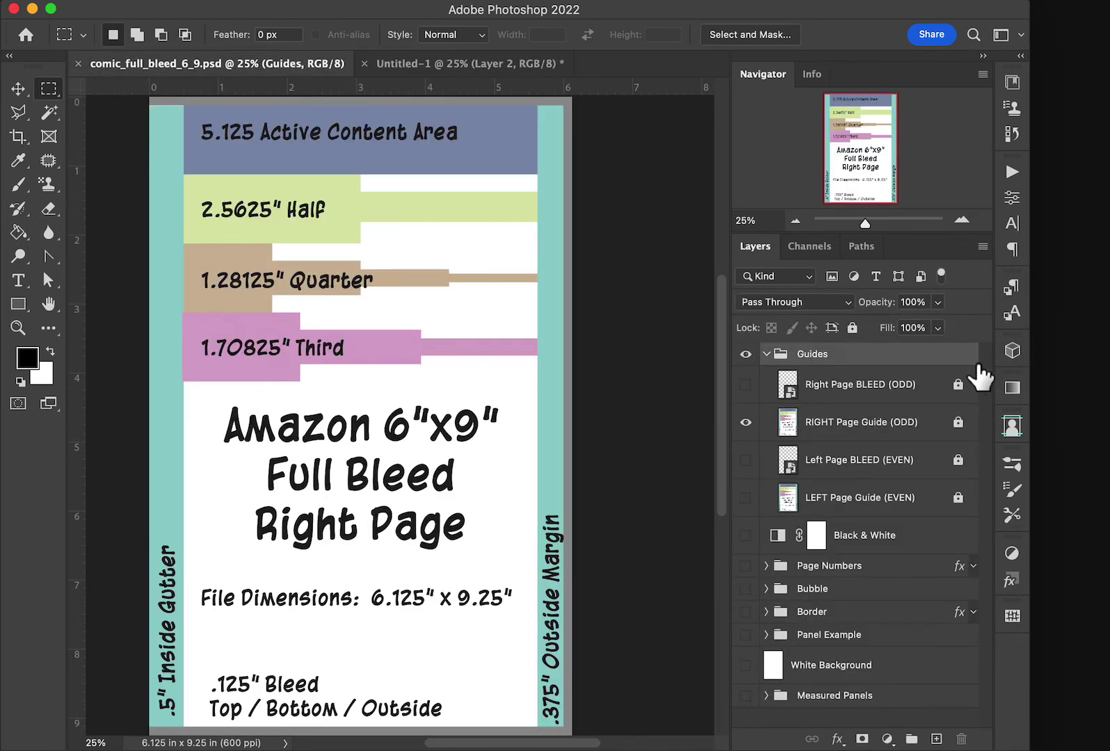
{"action": "left_click", "coordinate": [812, 430]}
{"action": "scroll", "coordinate": [628, 286], "scroll_direction": "up", "scroll_amount": 3}
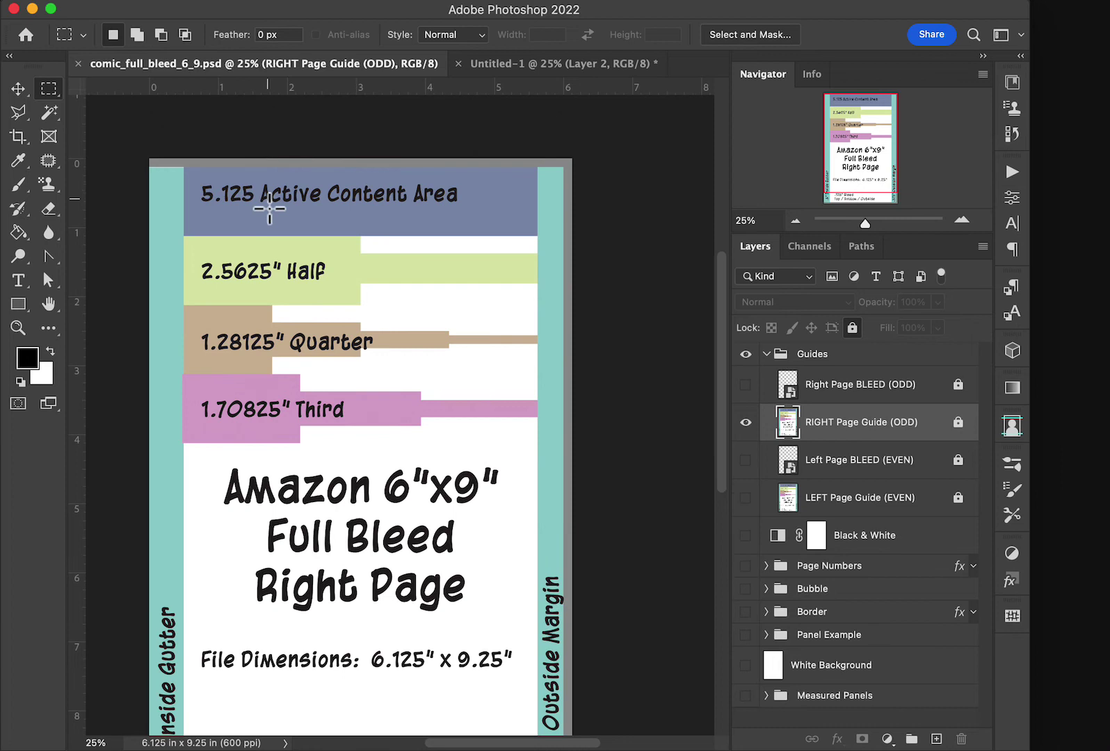
{"action": "scroll", "coordinate": [615, 581], "scroll_direction": "down", "scroll_amount": 5}
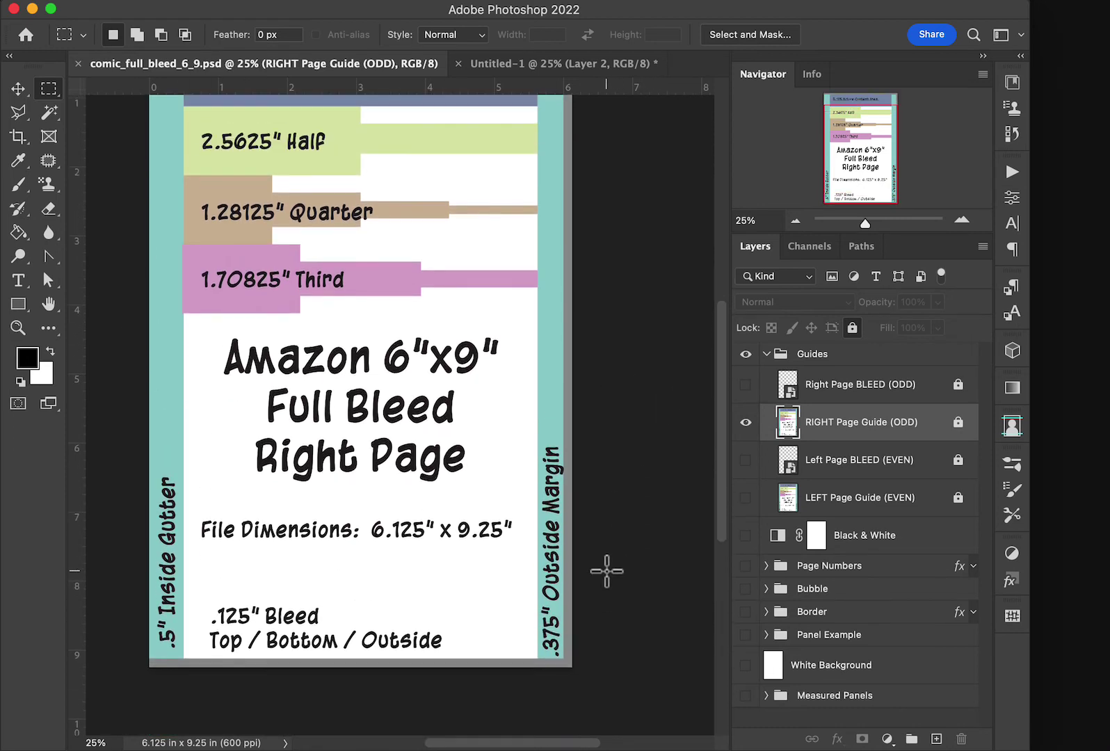
{"action": "scroll", "coordinate": [362, 285], "scroll_direction": "up", "scroll_amount": 3}
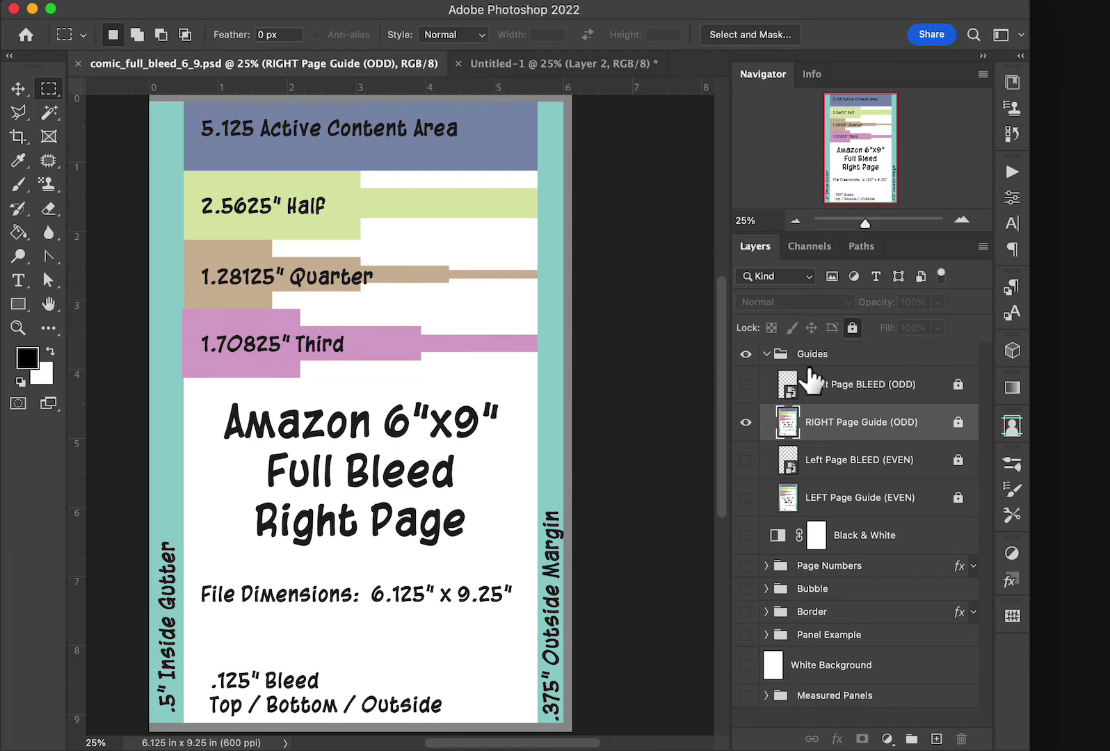
{"action": "left_click", "coordinate": [812, 359]}
{"action": "left_click_drag", "start_coordinate": [883, 319], "coordinate": [809, 319]}
Step: Brush a black head and smiling mouth on a new layer above Black & White, then return to Untitled-1
{"action": "scroll", "coordinate": [644, 488], "scroll_direction": "up", "scroll_amount": 3}
{"action": "scroll", "coordinate": [635, 480], "scroll_direction": "down", "scroll_amount": 3}
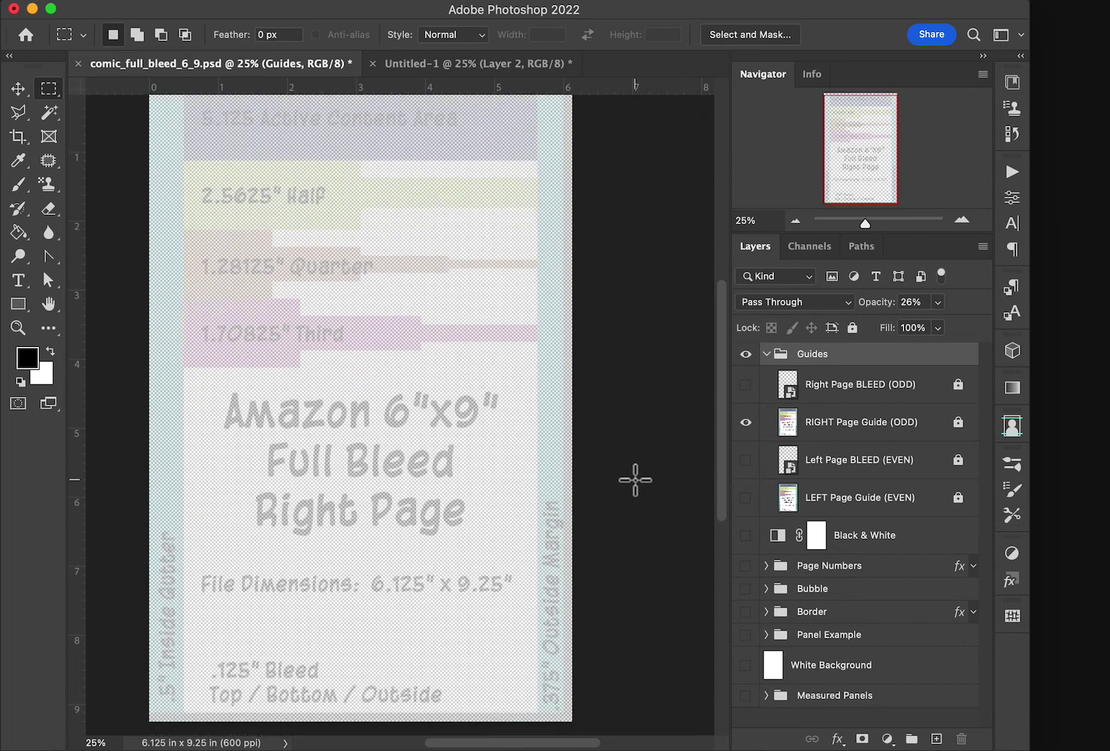
{"action": "left_click", "coordinate": [786, 535]}
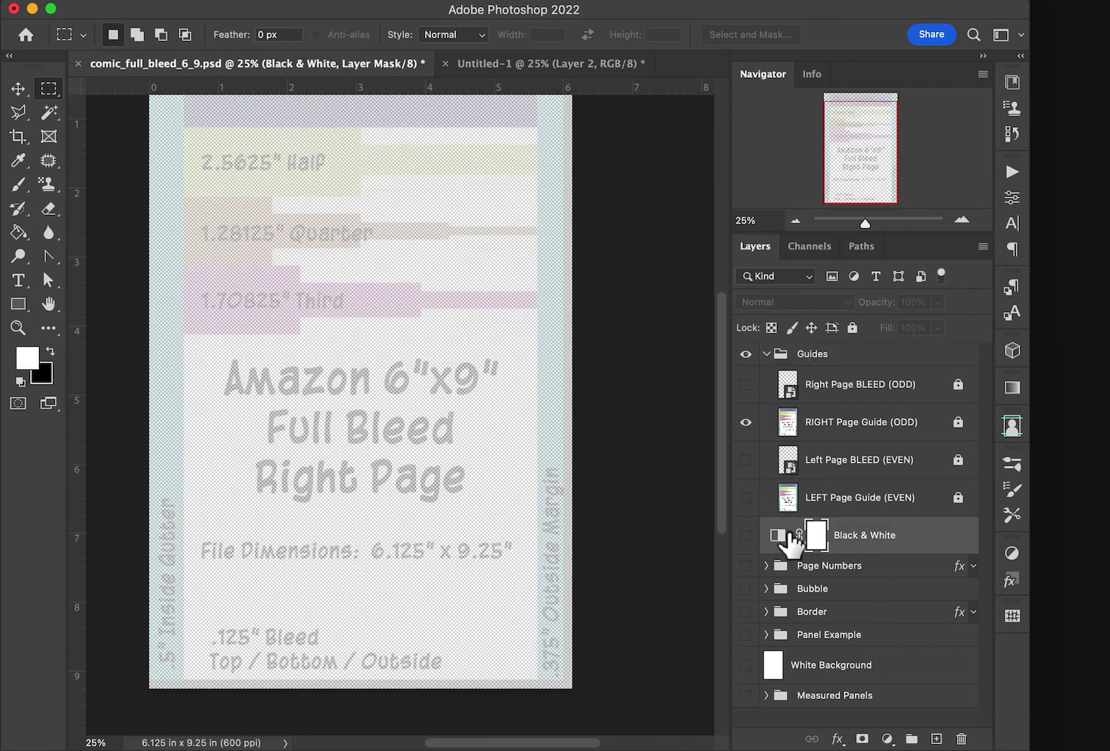
{"action": "left_click", "coordinate": [936, 738]}
{"action": "left_click", "coordinate": [21, 184]}
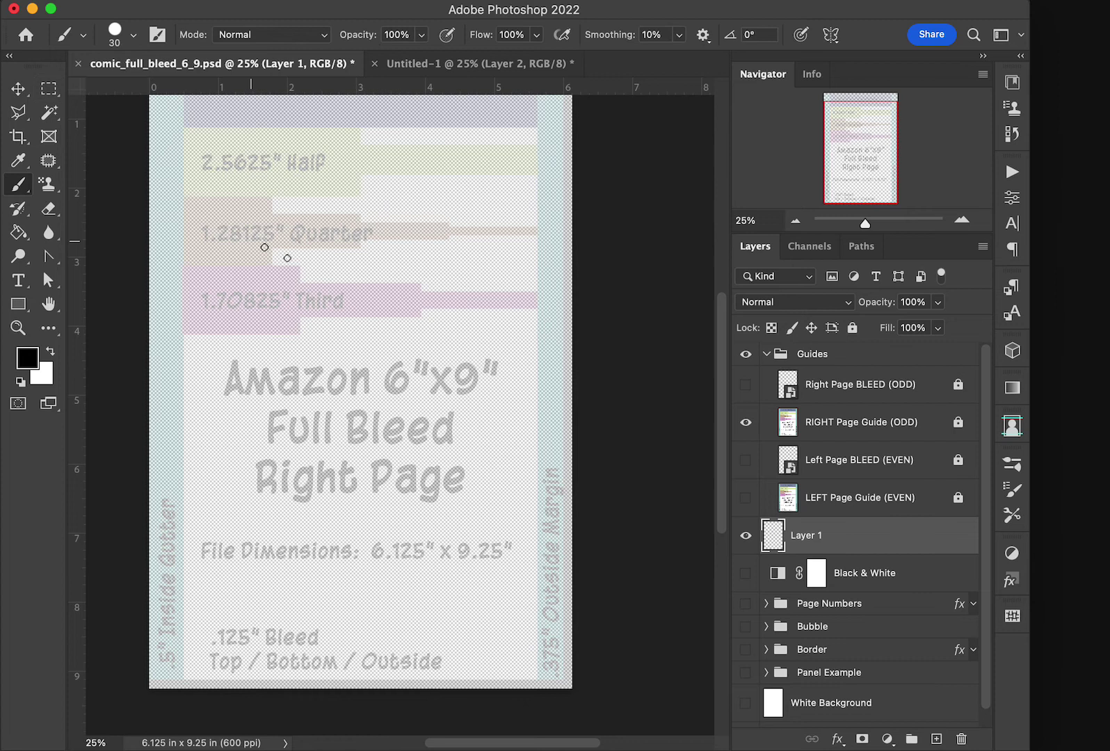
{"action": "mouse_move", "coordinate": [322, 226]}
{"action": "left_mouse_down"}
{"action": "mouse_move", "coordinate": [487, 405]}
{"action": "mouse_move", "coordinate": [405, 216]}
{"action": "mouse_move", "coordinate": [326, 213]}
{"action": "left_mouse_up"}
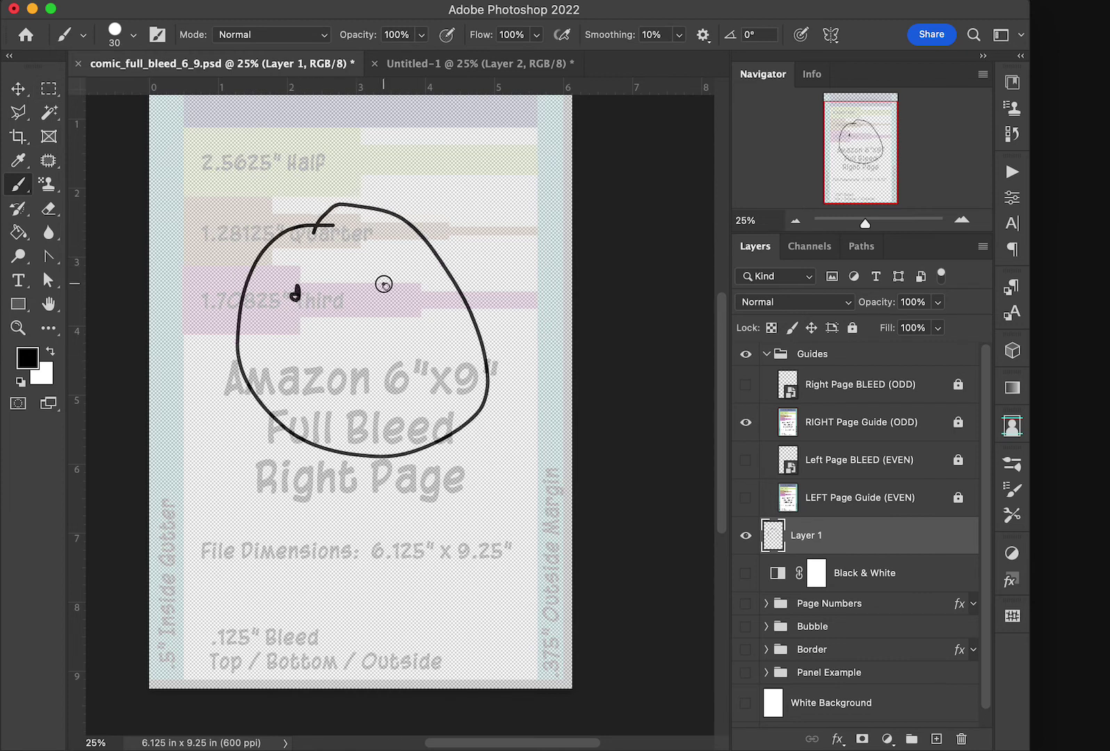
{"action": "mouse_move", "coordinate": [304, 336]}
{"action": "left_mouse_down"}
{"action": "mouse_move", "coordinate": [411, 362]}
{"action": "mouse_move", "coordinate": [476, 342]}
{"action": "left_mouse_up"}
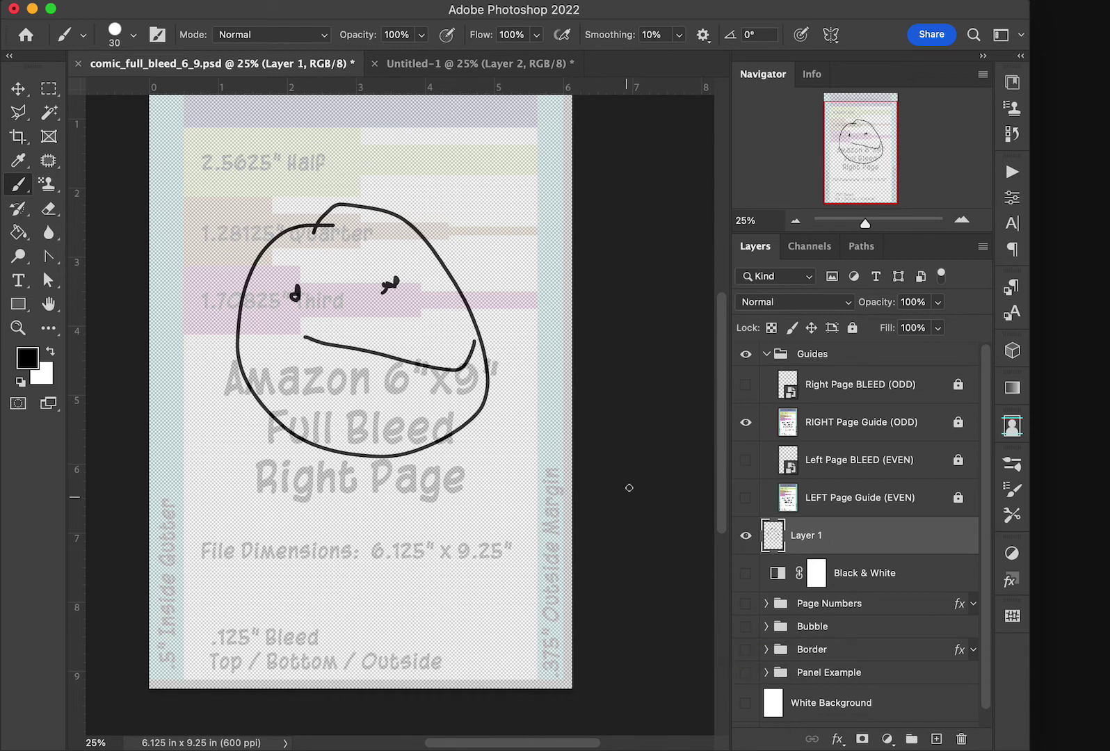
{"action": "scroll", "coordinate": [658, 463], "scroll_direction": "up", "scroll_amount": 3}
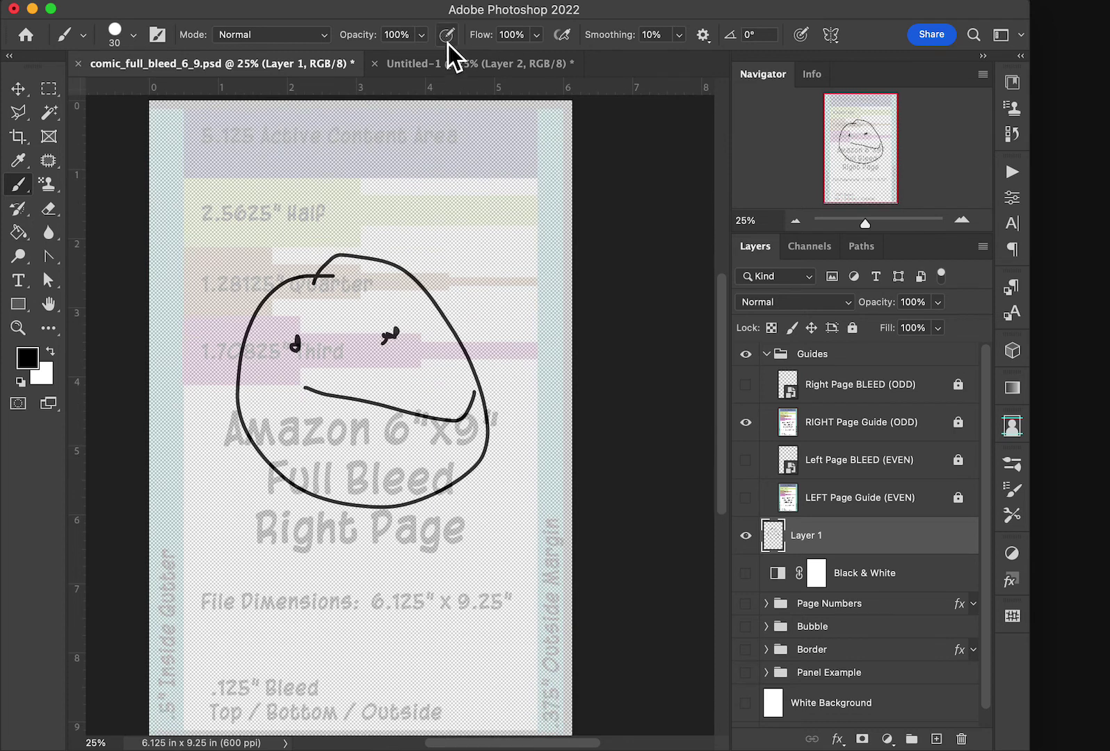
{"action": "left_click", "coordinate": [445, 65]}
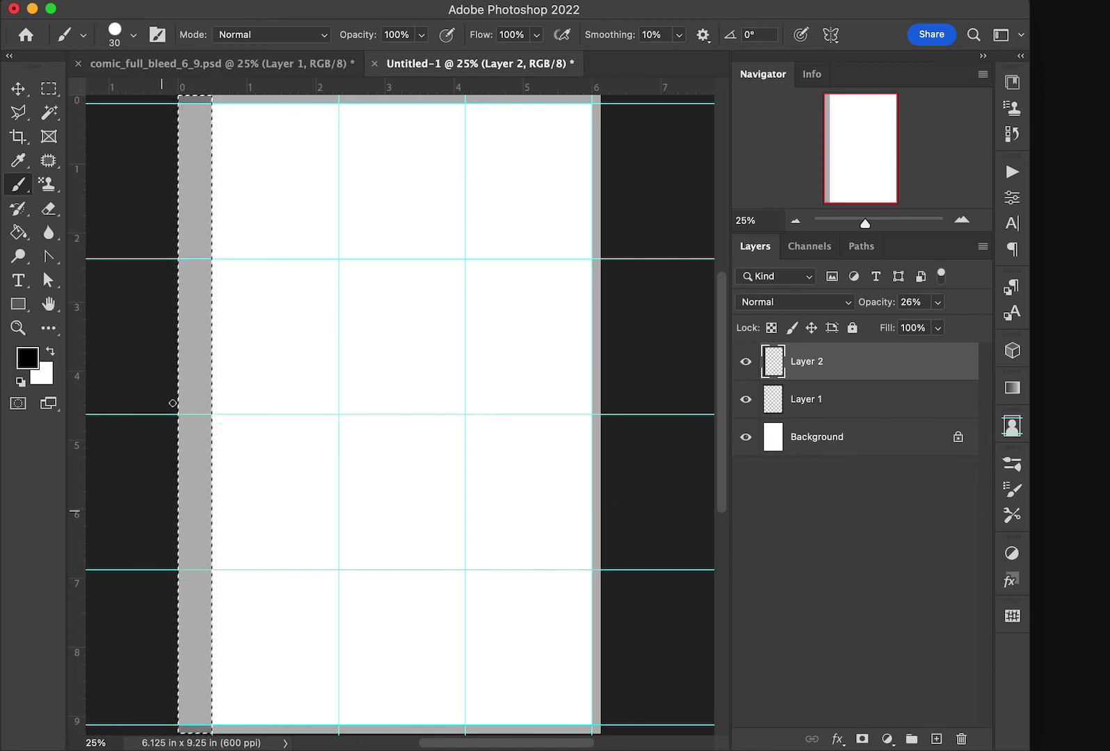
Step: Deselect the gray bleed strip and return to the KDP help table in Safari
{"action": "key", "text": "super+d"}
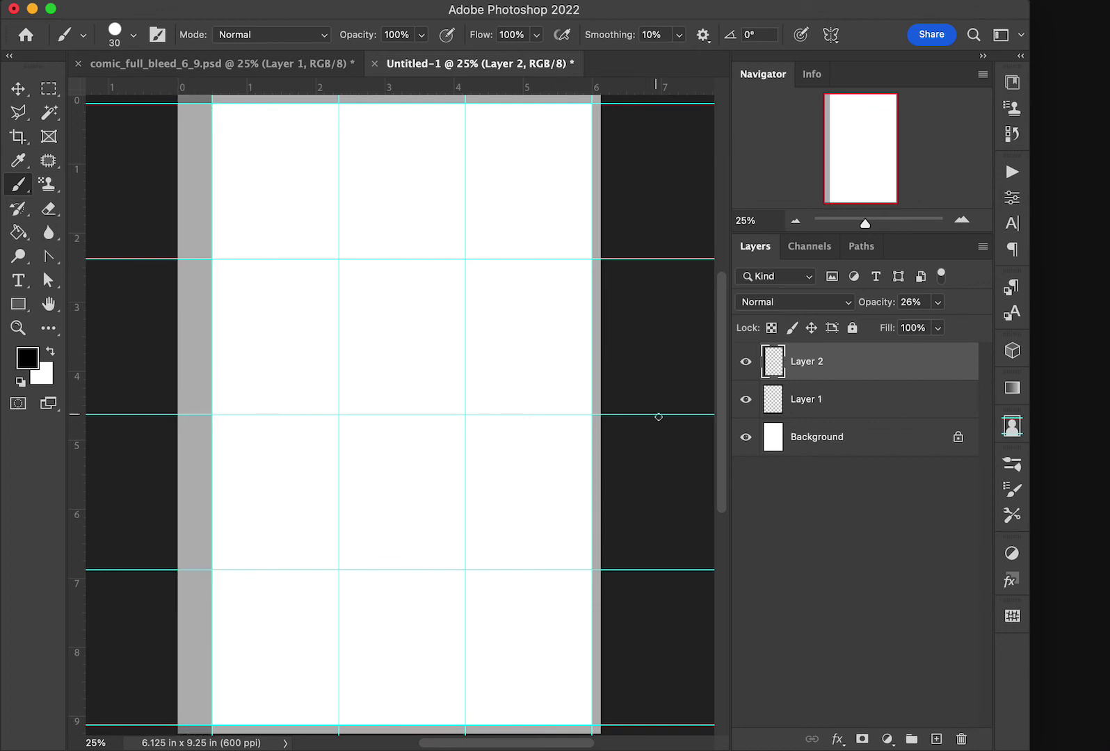
{"action": "key", "text": "ctrl+Right"}
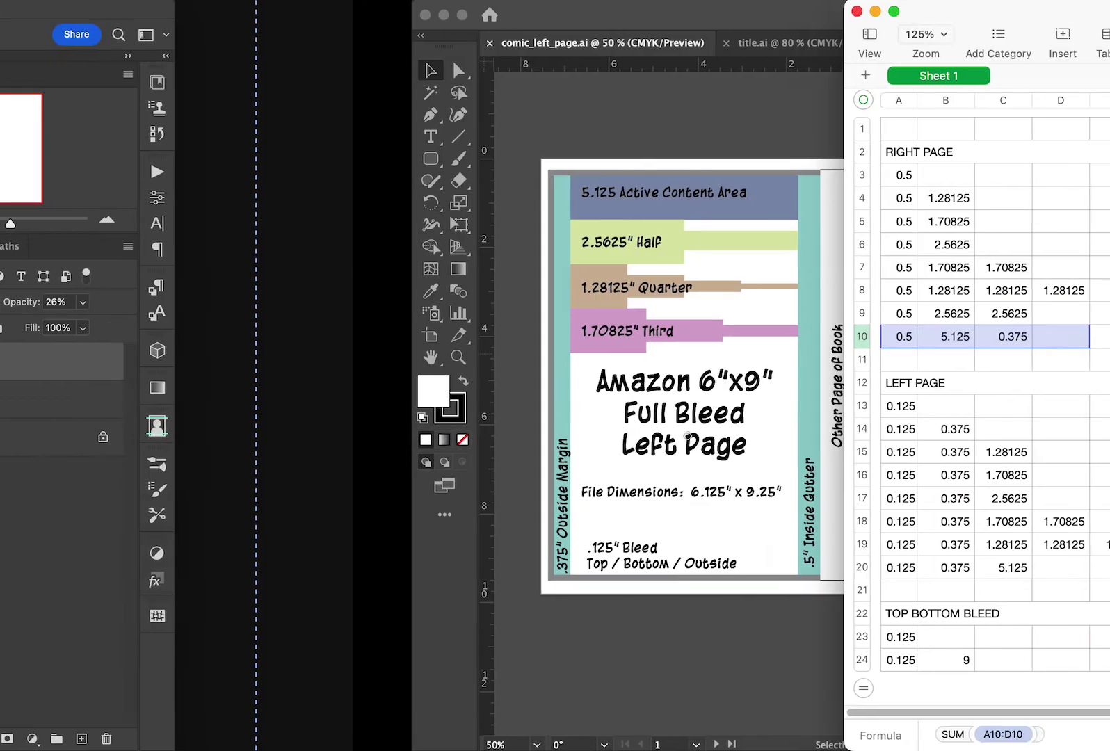
{"action": "key", "text": "ctrl+Right"}
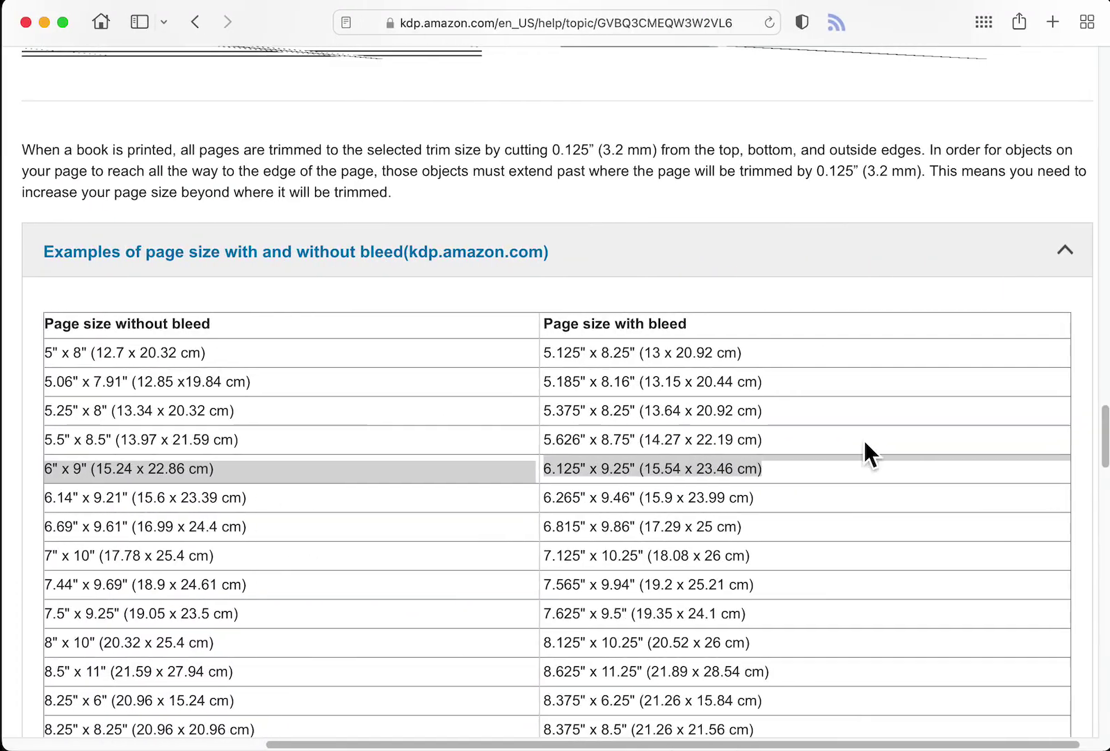